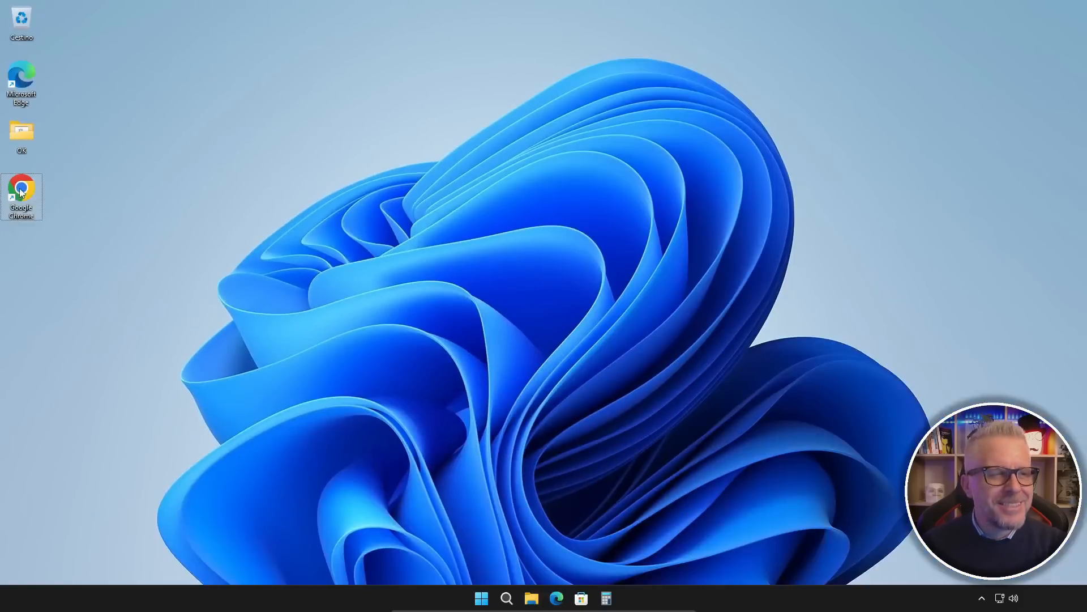
Open Chrome, search Google for "gentiluomo digitale" and open the Gentiluomo Digitale home page.
double_click(41, 203)
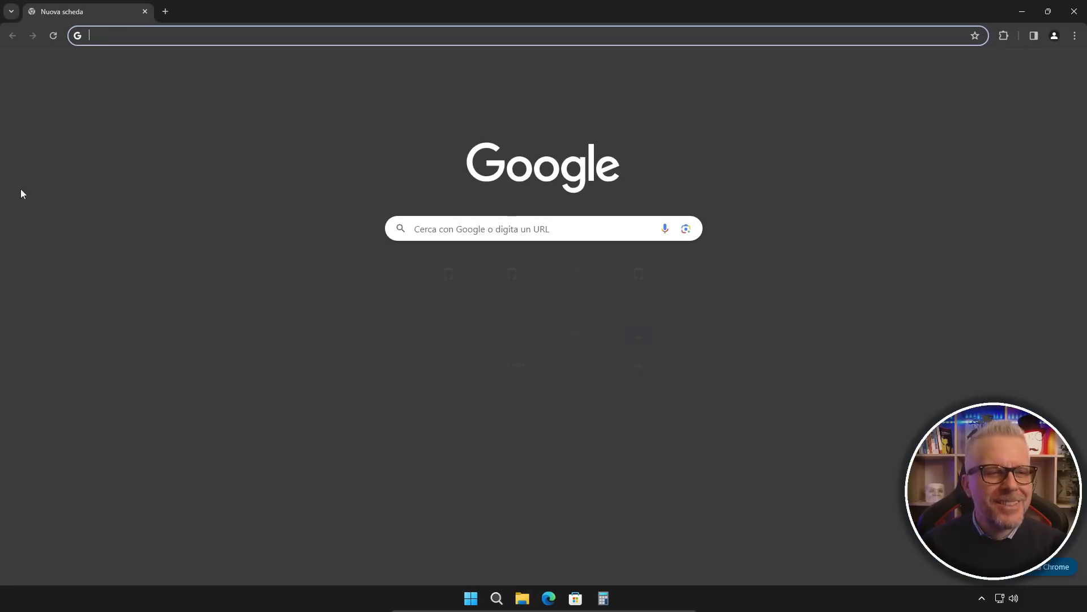
click(522, 229)
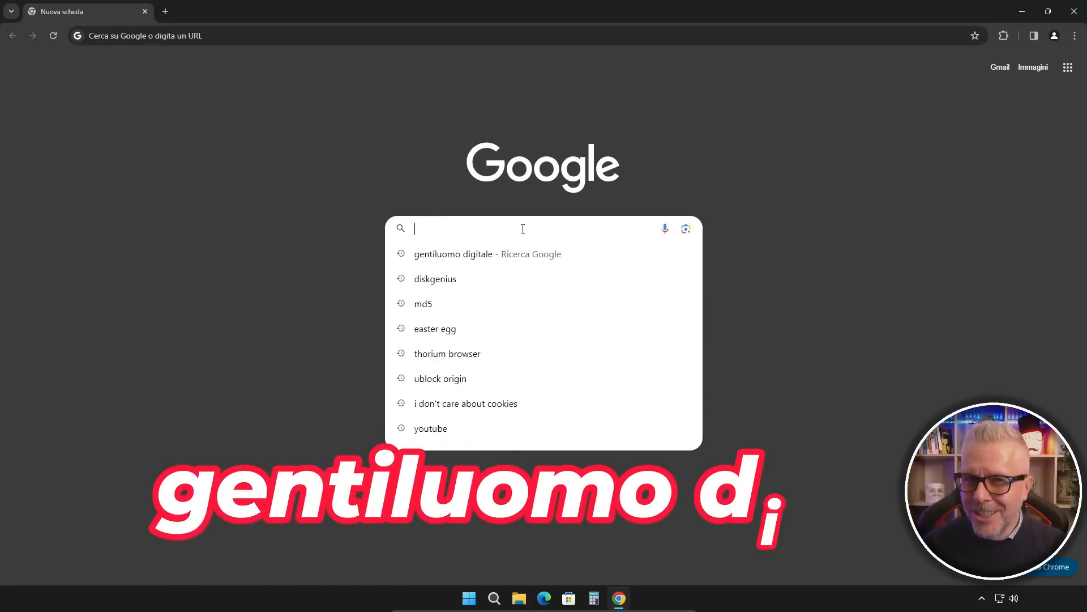
text(gentiluomo digitale)
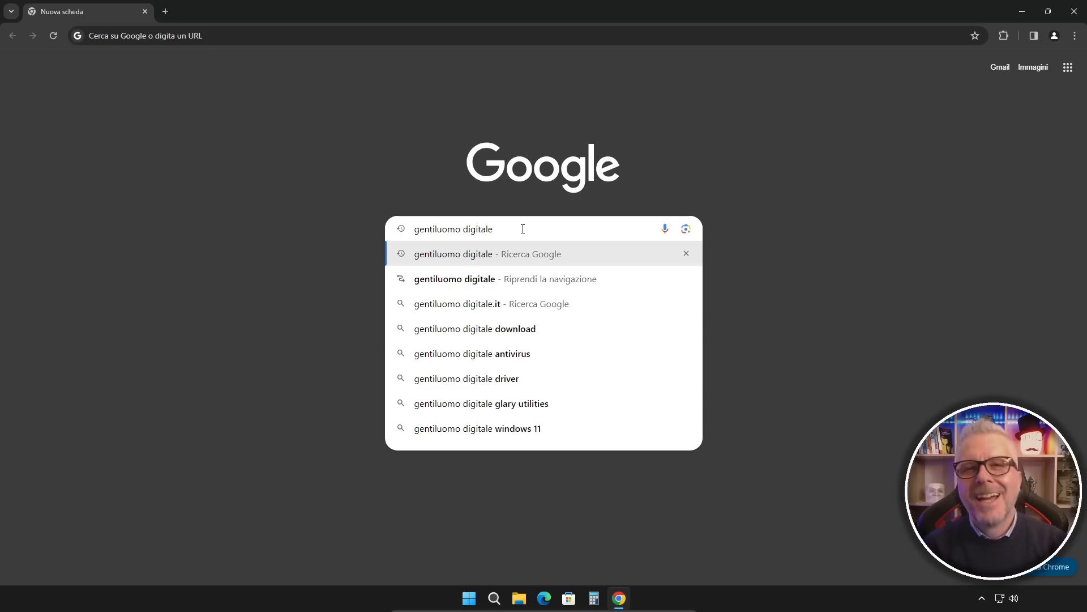
key(Return)
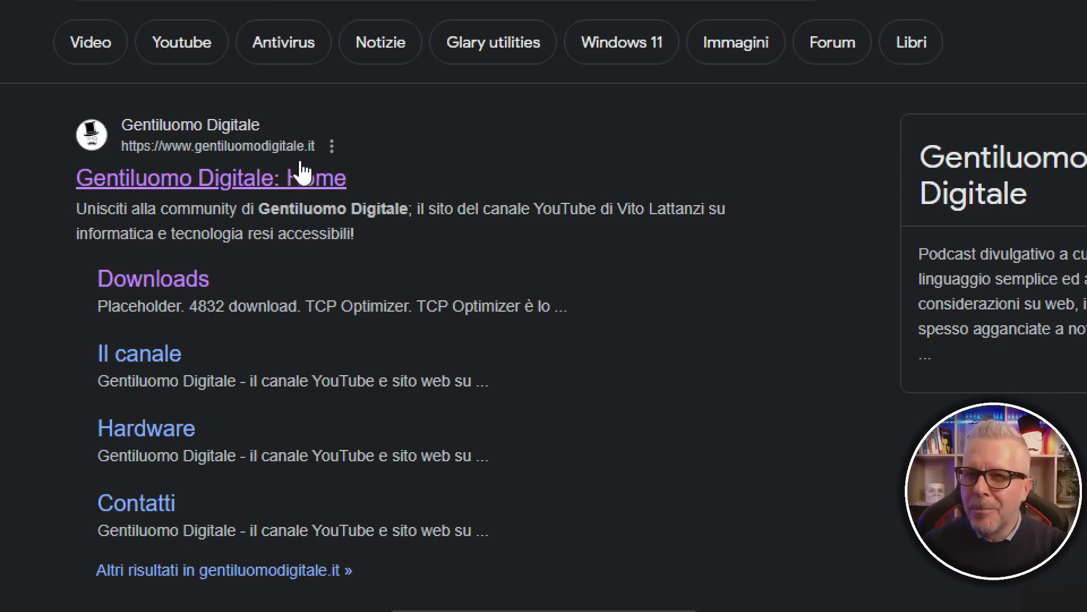
click(273, 179)
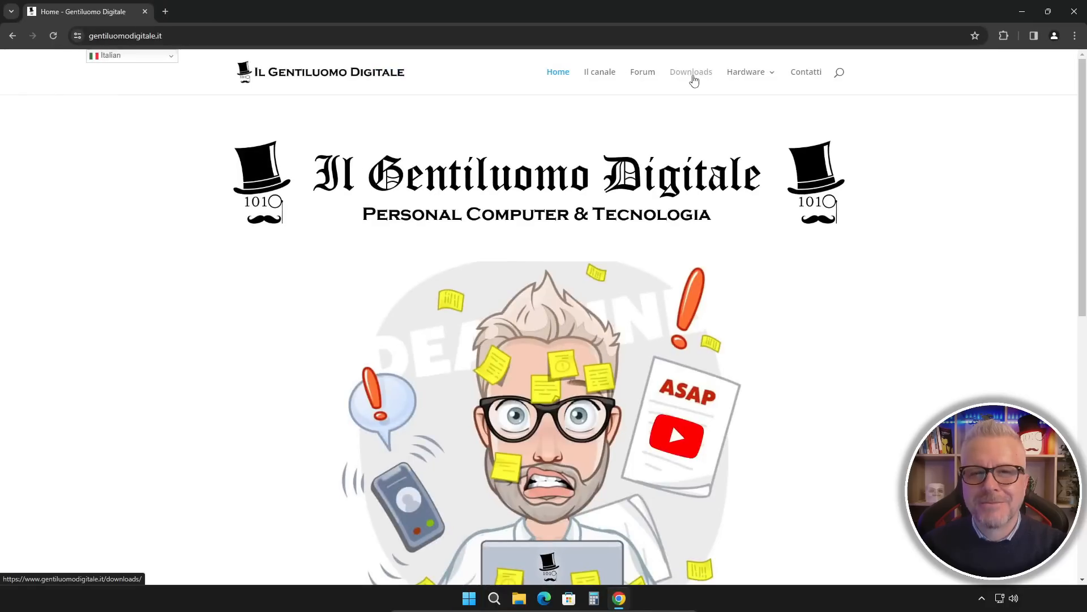
Download DiskGenius.zip from the site's Downloads page.
click(693, 80)
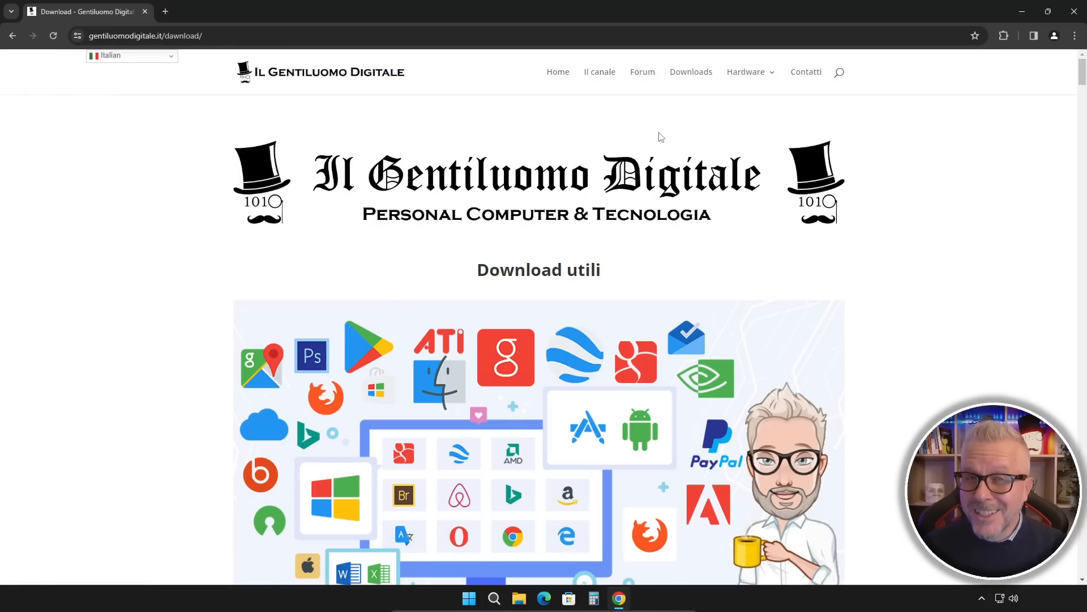
scroll(659, 136, down, 10)
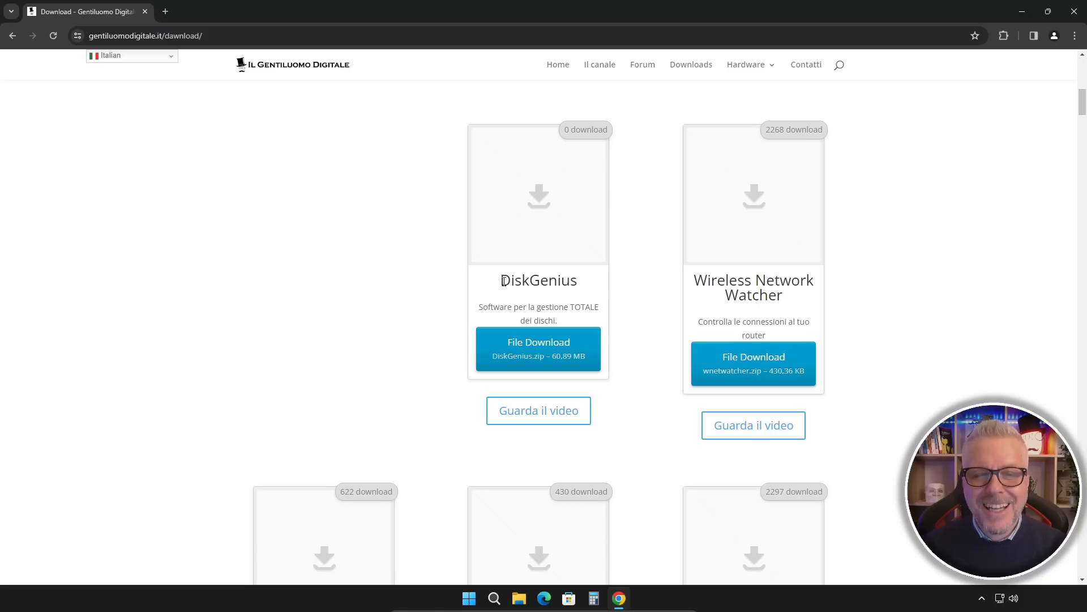
drag(503, 281, 576, 283)
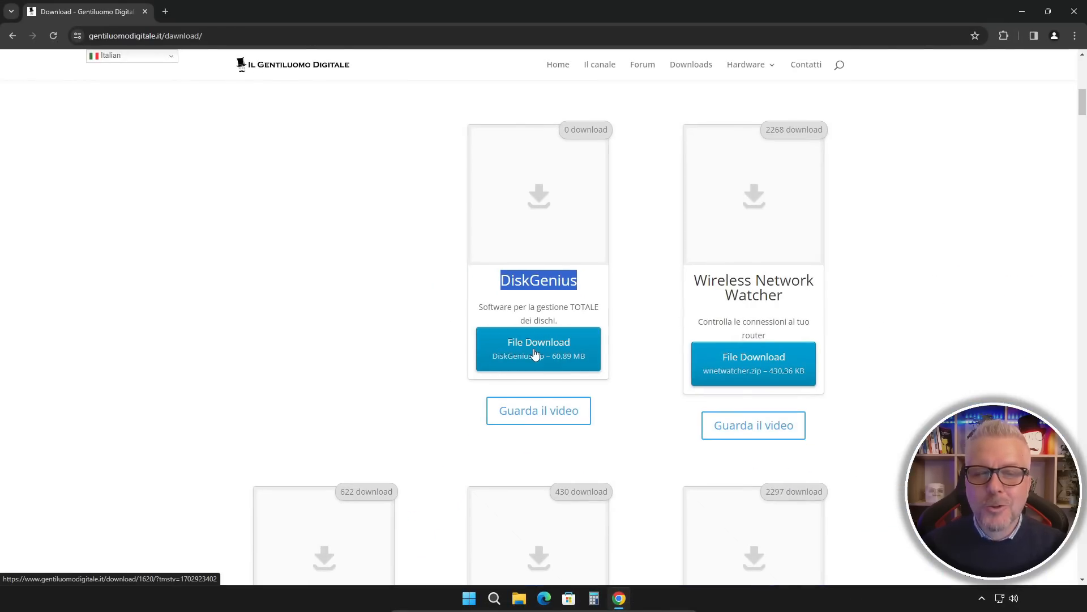
click(536, 354)
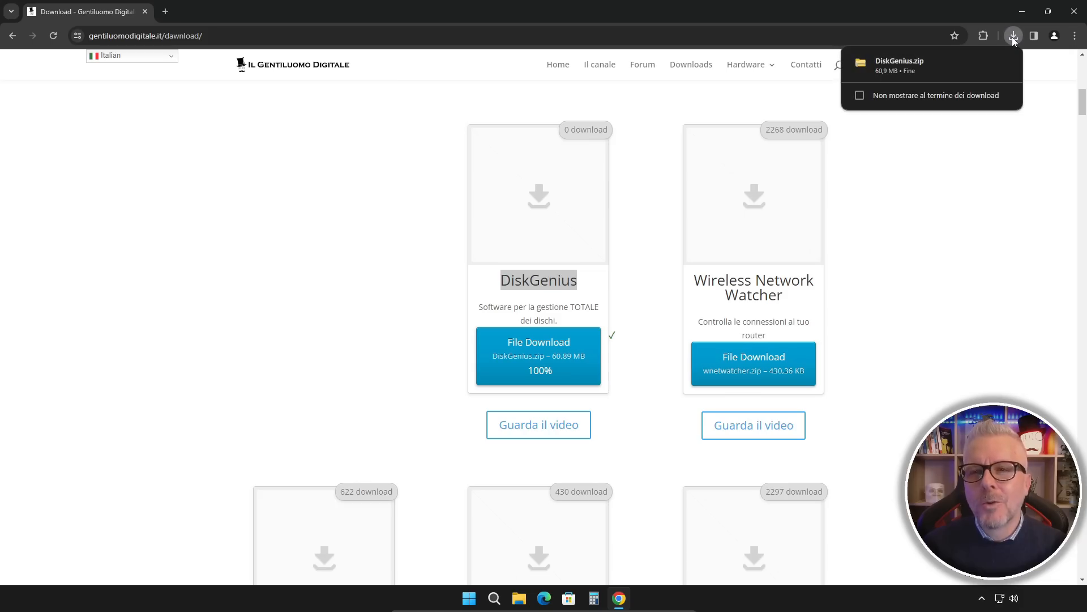
Open the downloaded DiskGenius.zip, close the browser, and run the installer "g" with permission to change the device.
mouse_move(926, 59)
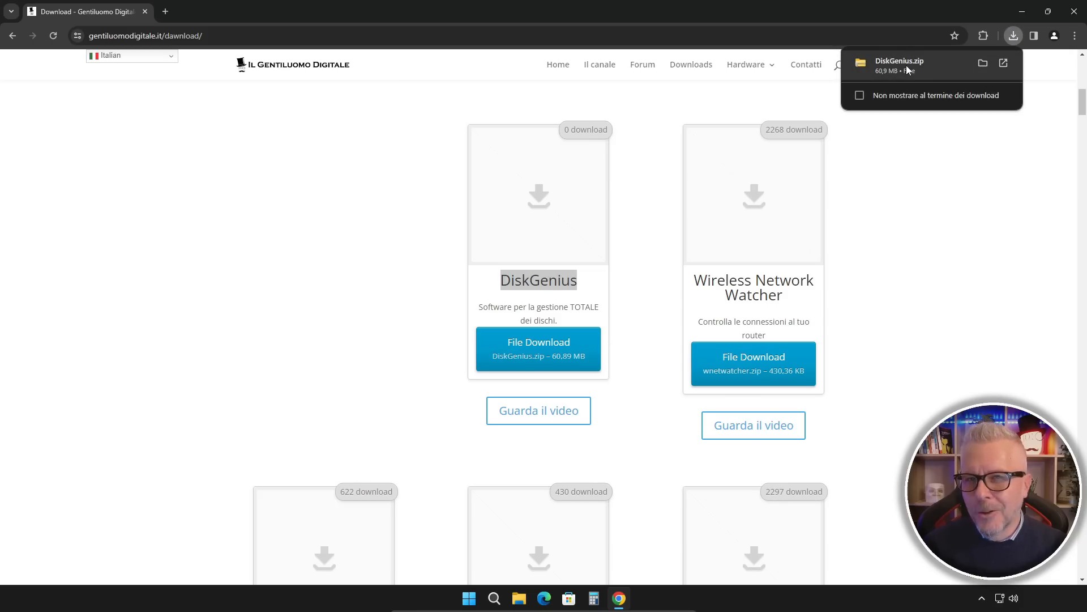
click(906, 66)
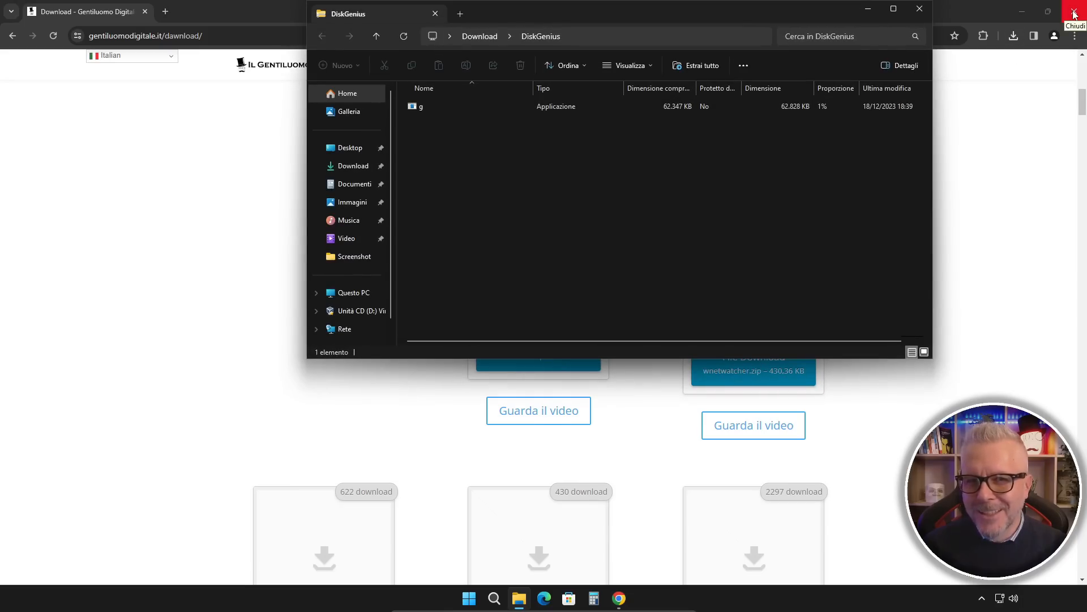
click(1074, 15)
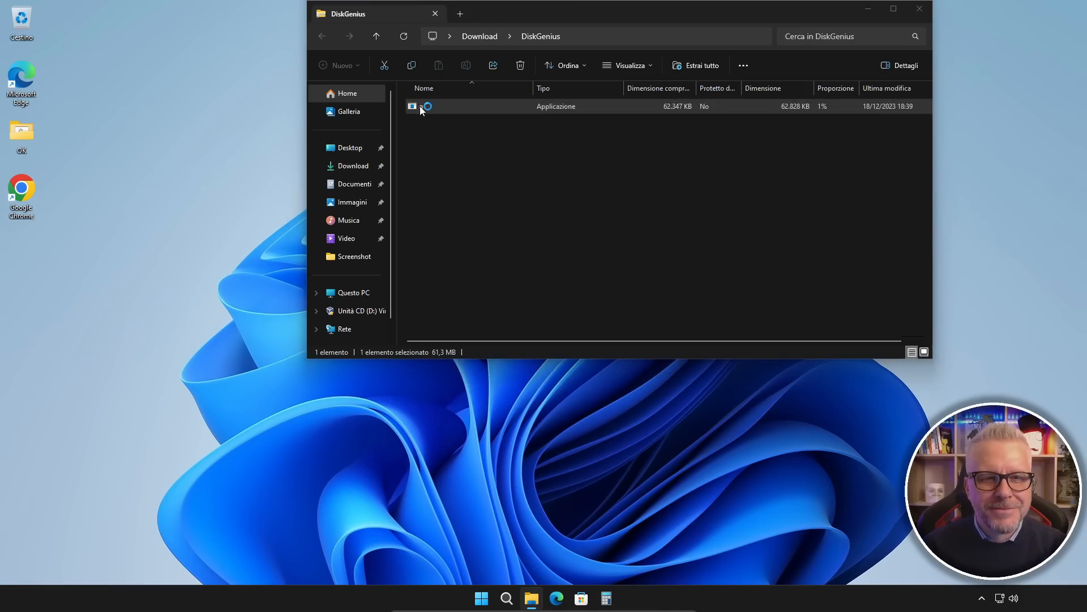
double_click(422, 107)
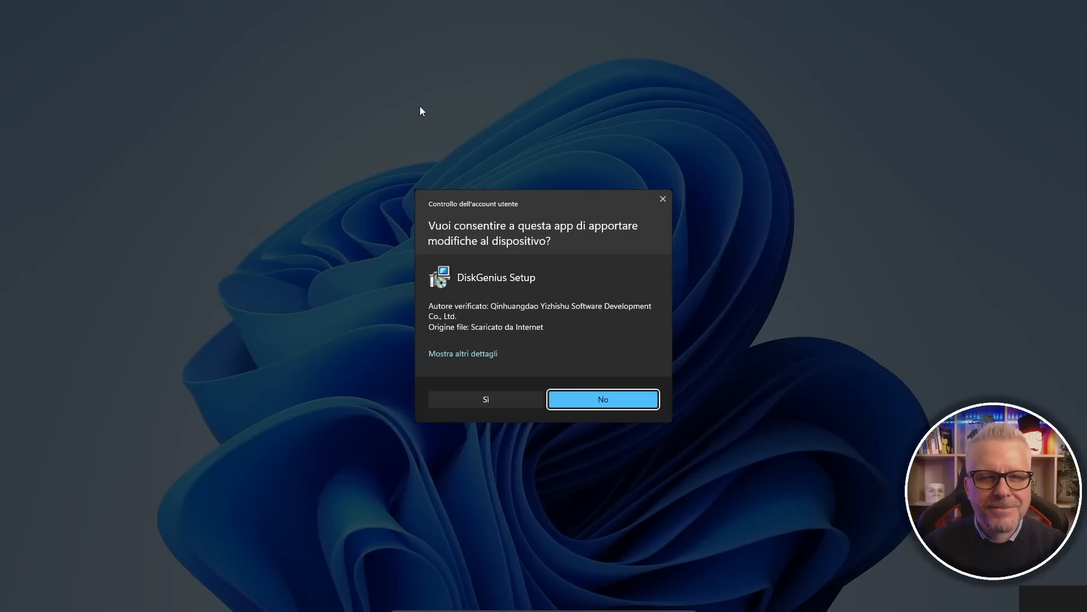
click(487, 399)
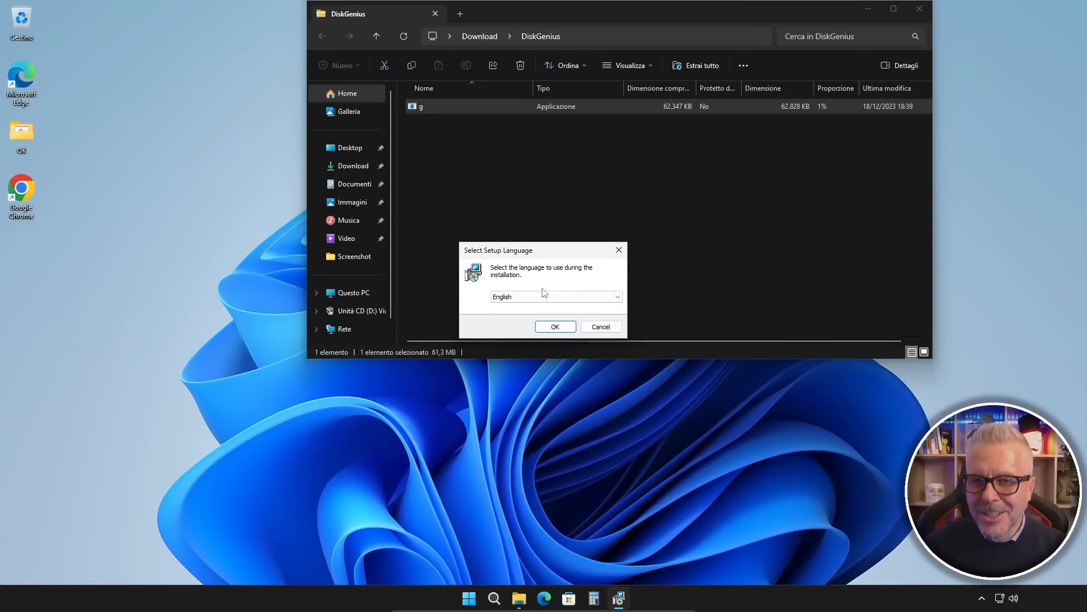
Close the archive window, choose English as the setup language and accept the DiskGenius license agreement.
click(923, 9)
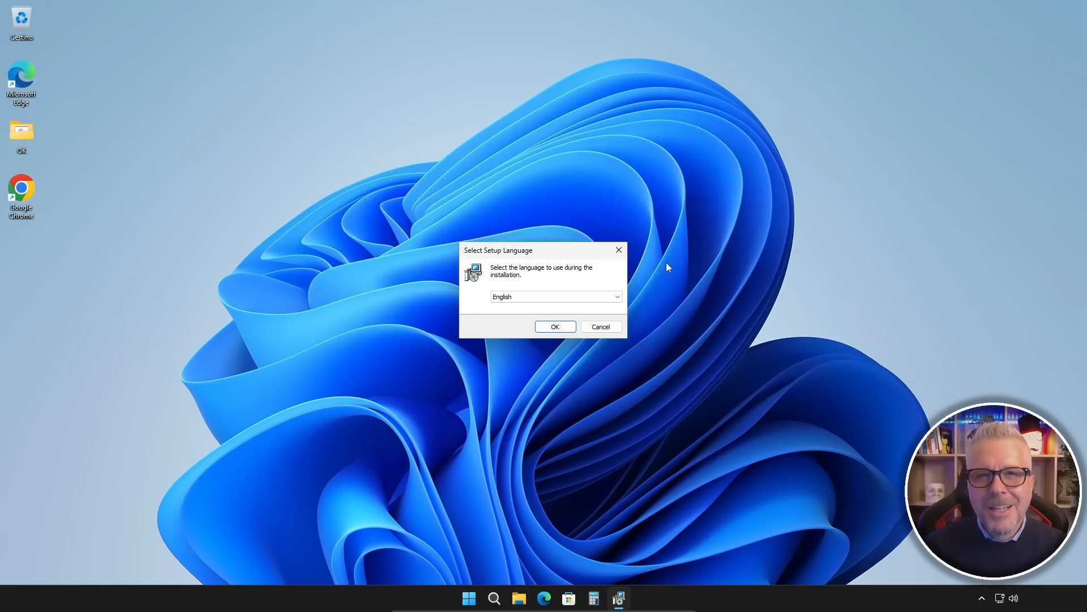
click(617, 298)
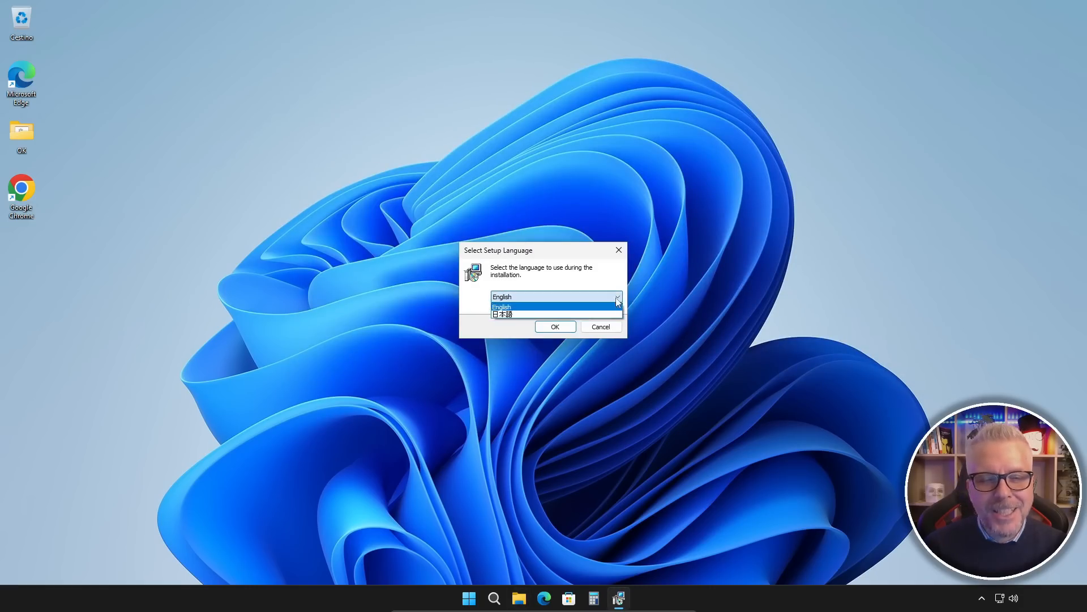
click(508, 308)
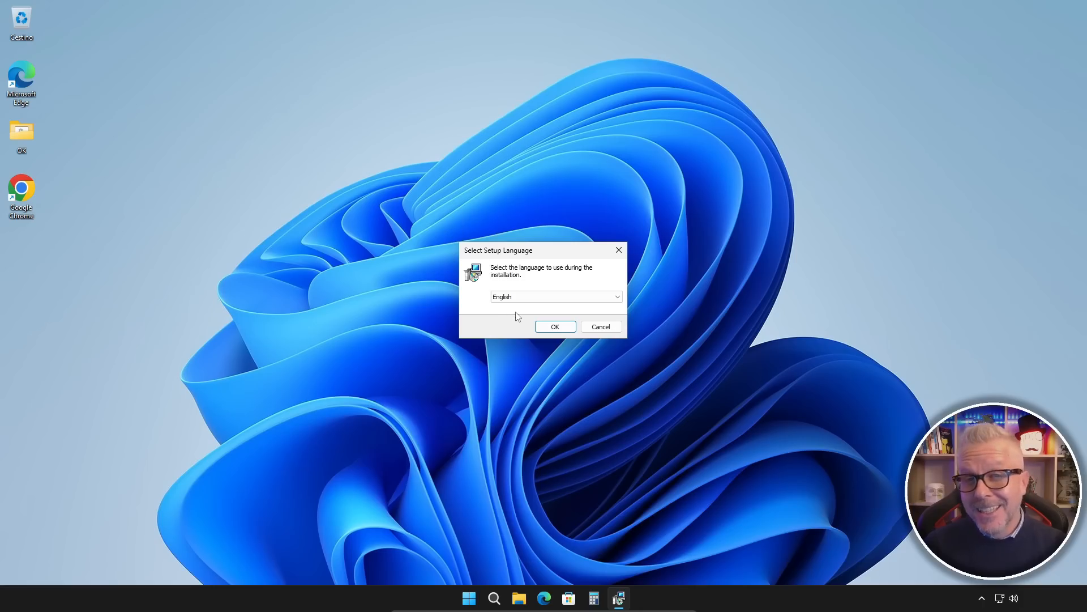
click(555, 326)
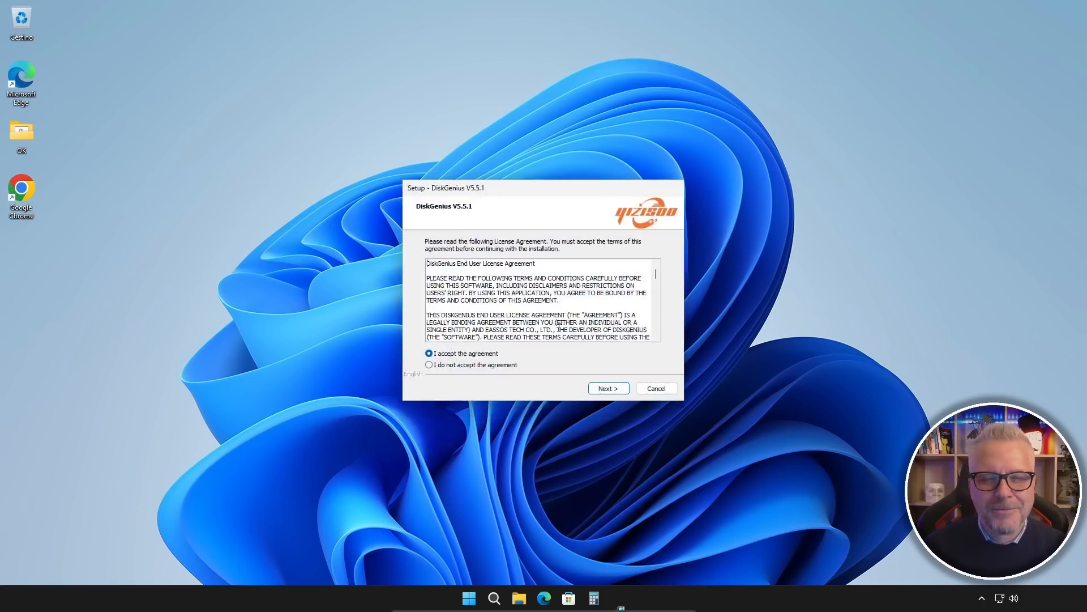
click(440, 356)
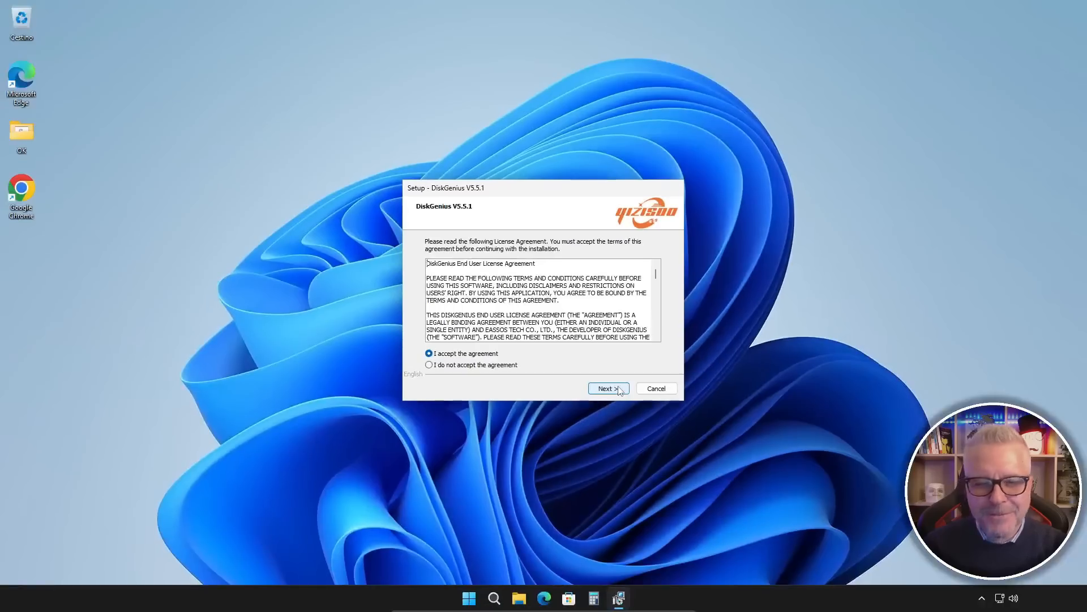
click(620, 391)
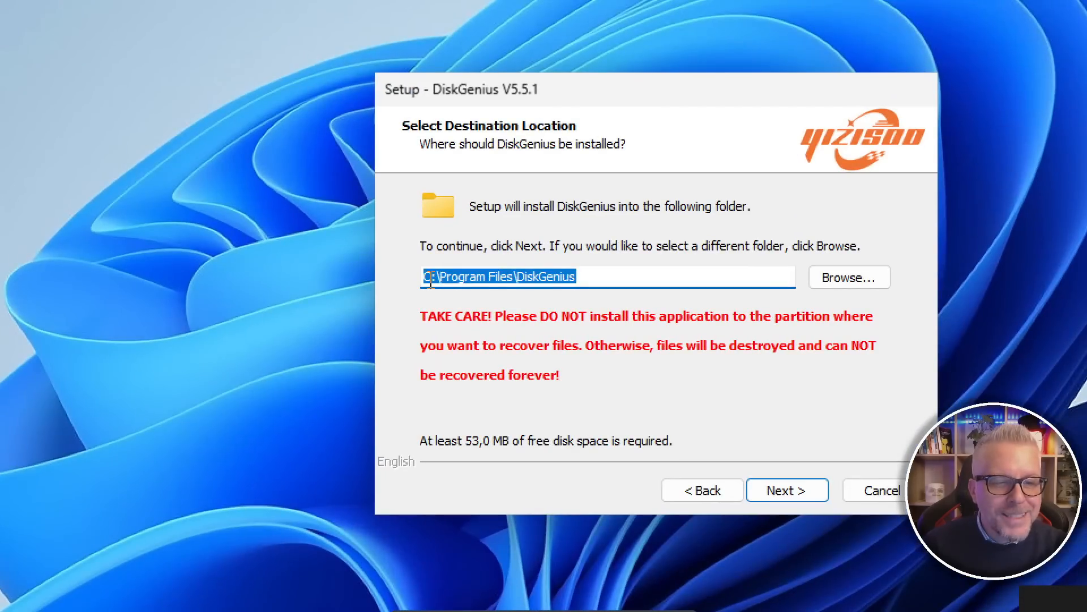
Install DiskGenius into C:\Program Files\DiskGenius and finish setup with Launch DiskGenius enabled and Open Website disabled.
click(430, 283)
drag(430, 278, 423, 277)
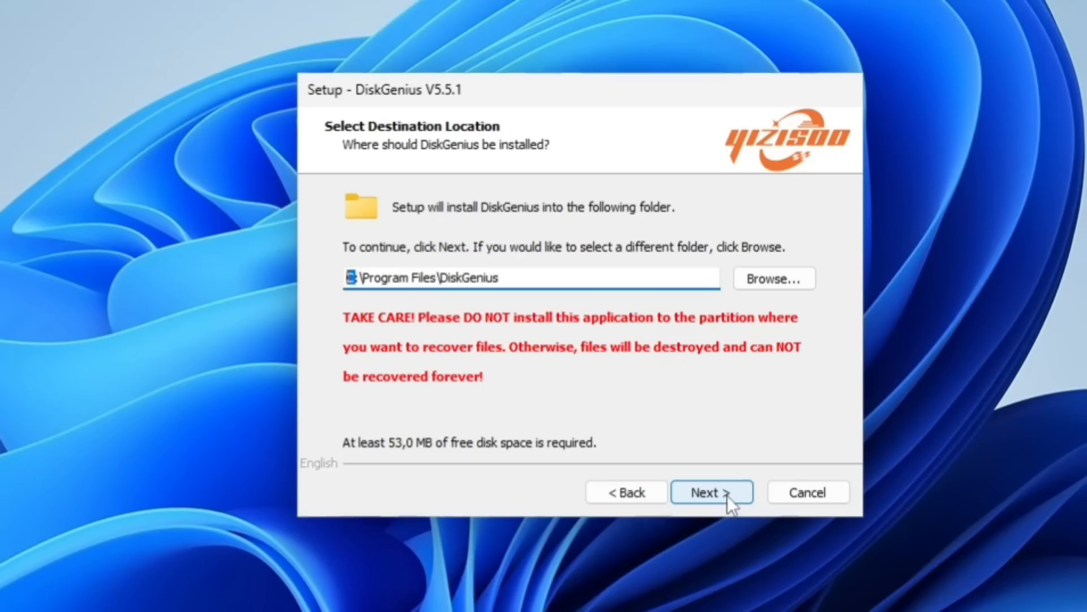
click(727, 495)
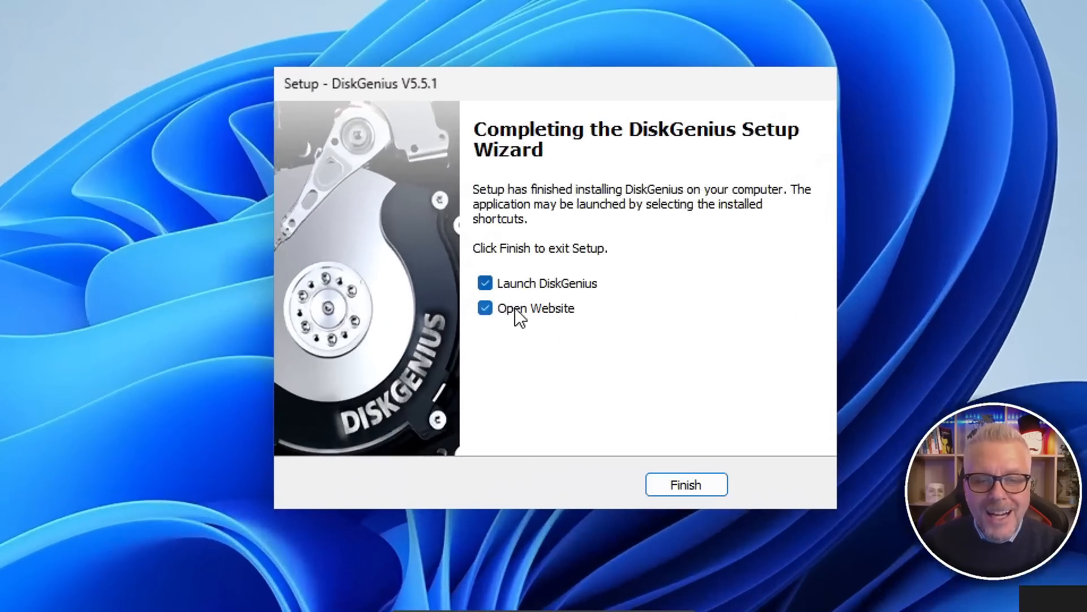
click(486, 309)
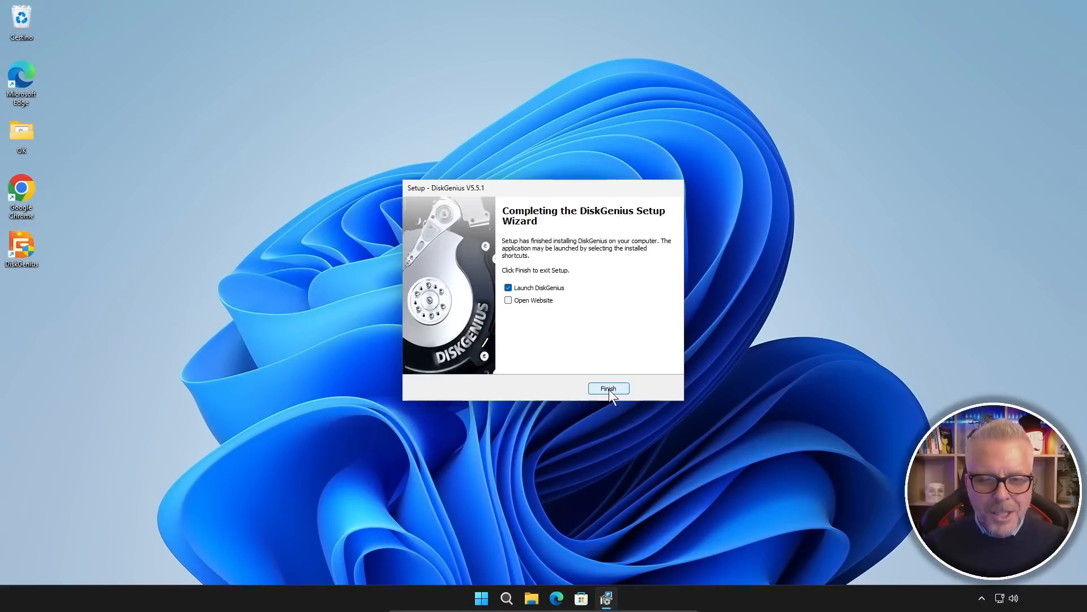
click(599, 388)
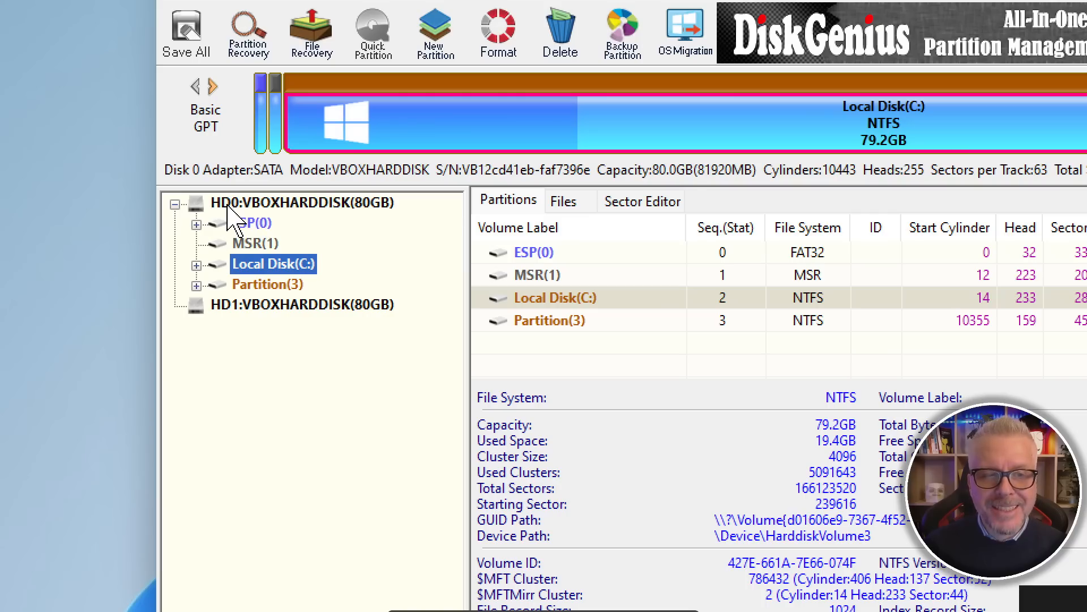
Examine the details of disk HD0, its ESP(0) partition and disk HD1, and review the disk operations offered for HD1.
click(228, 207)
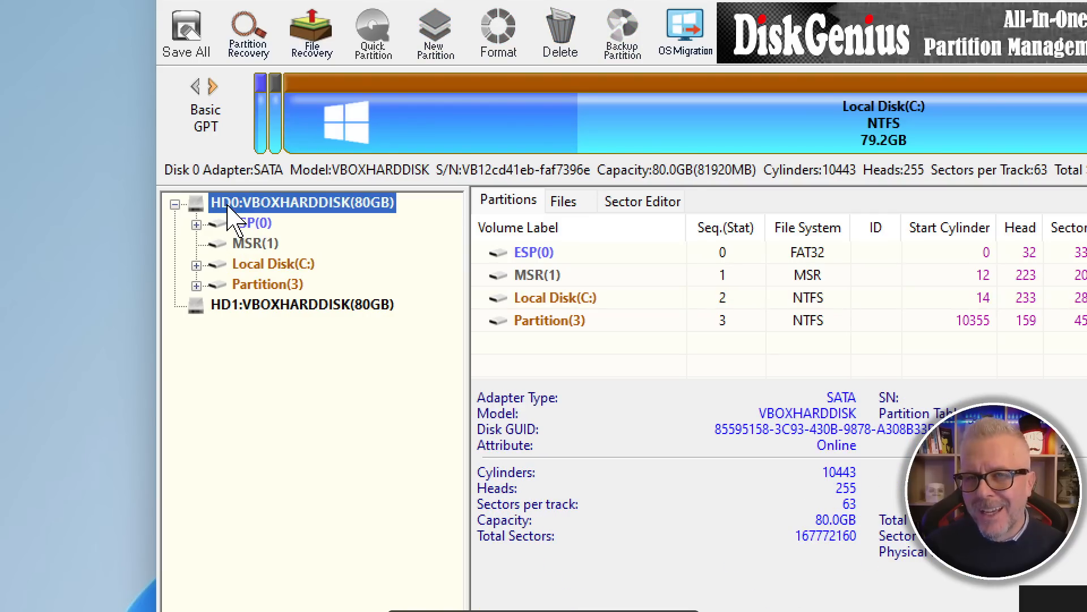
click(249, 223)
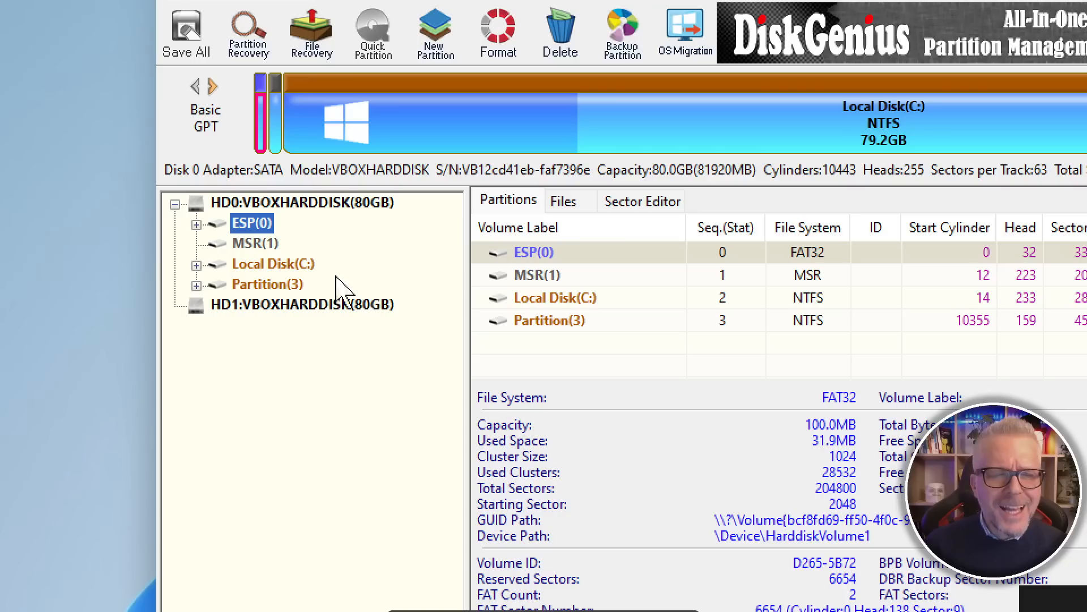
click(313, 317)
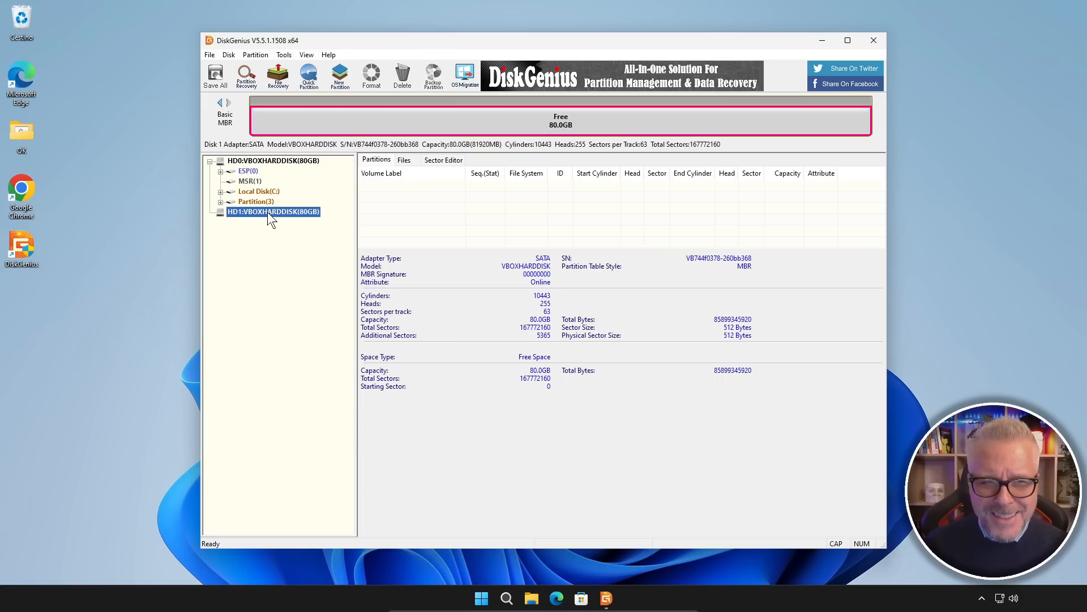
right_click(291, 211)
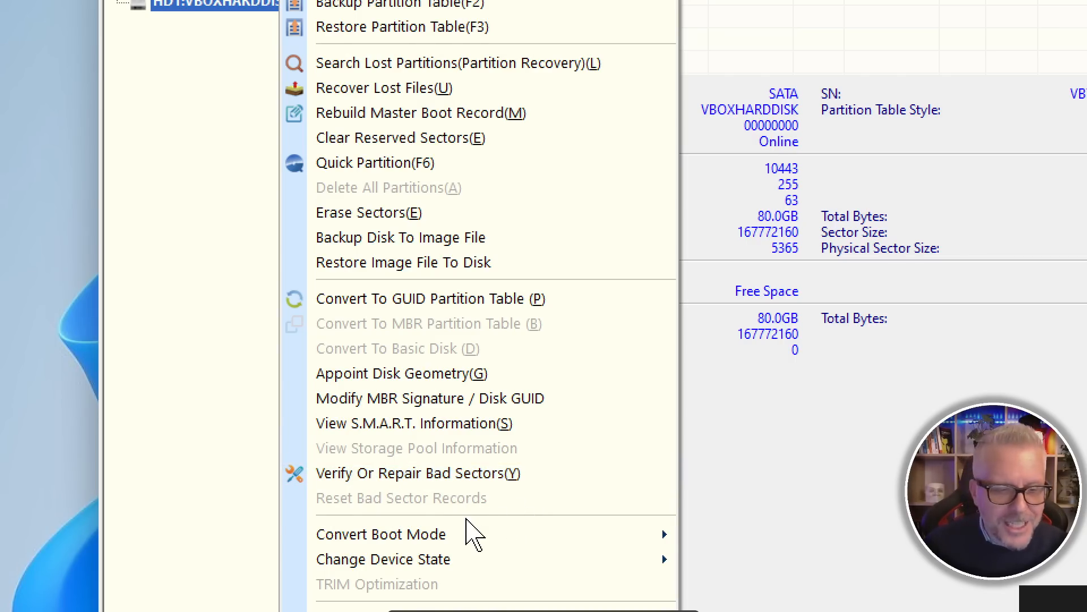
mouse_move(509, 540)
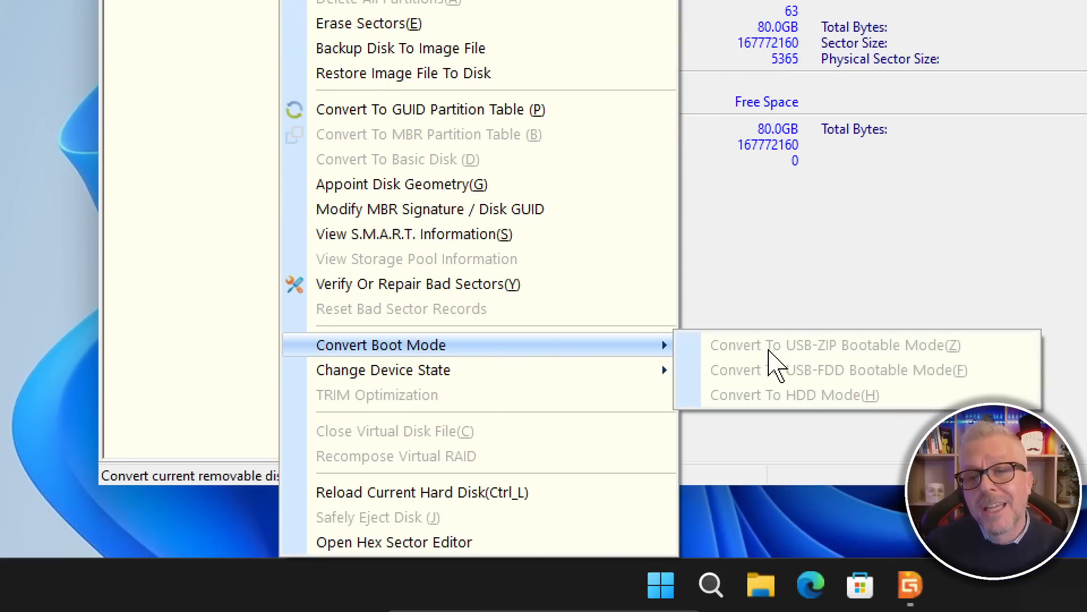
mouse_move(560, 371)
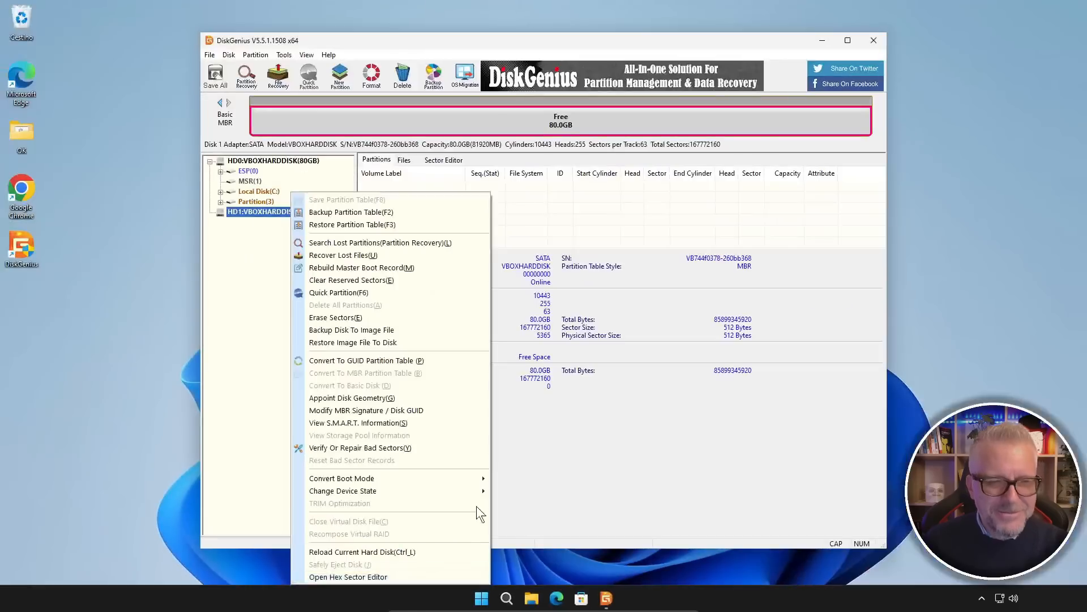
click(706, 351)
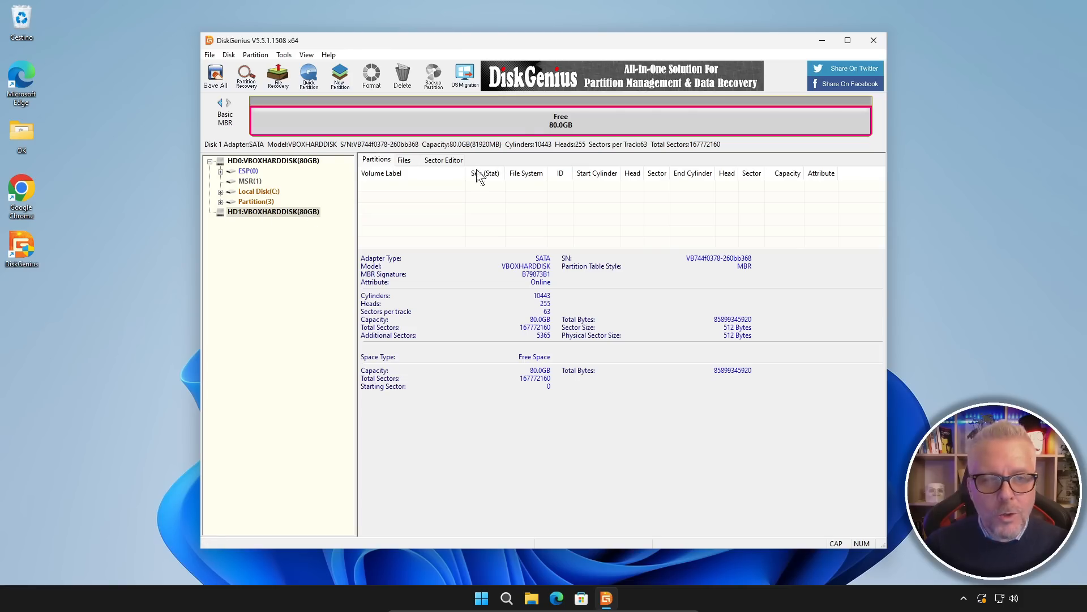
Create an 80 GB primary NTFS partition in the free space of disk HD1, aligned to 2048 sectors with the default 4096 cluster size.
right_click(565, 124)
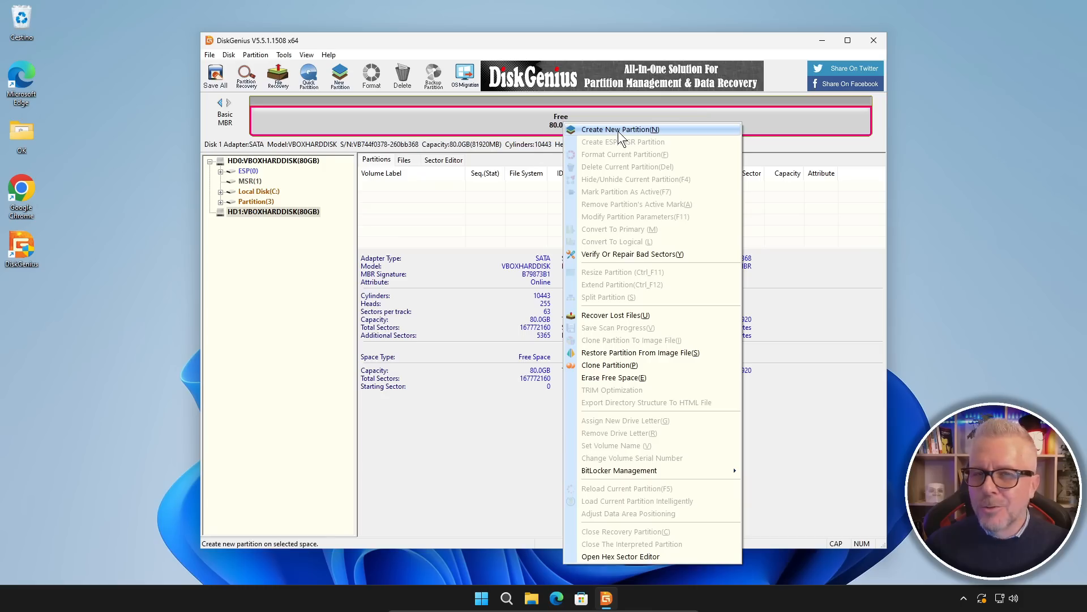
click(801, 211)
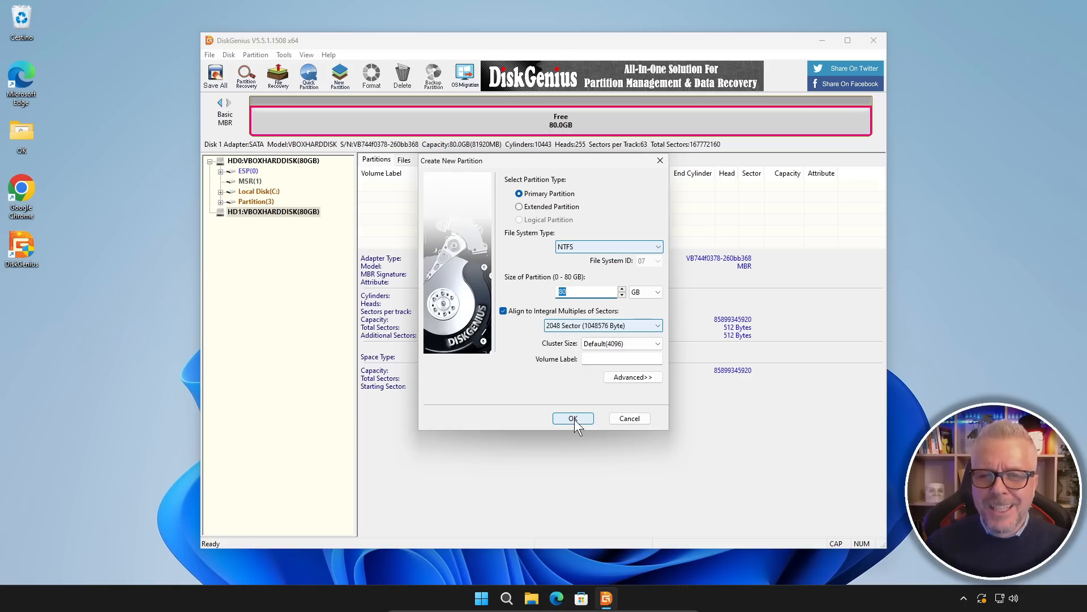
click(588, 516)
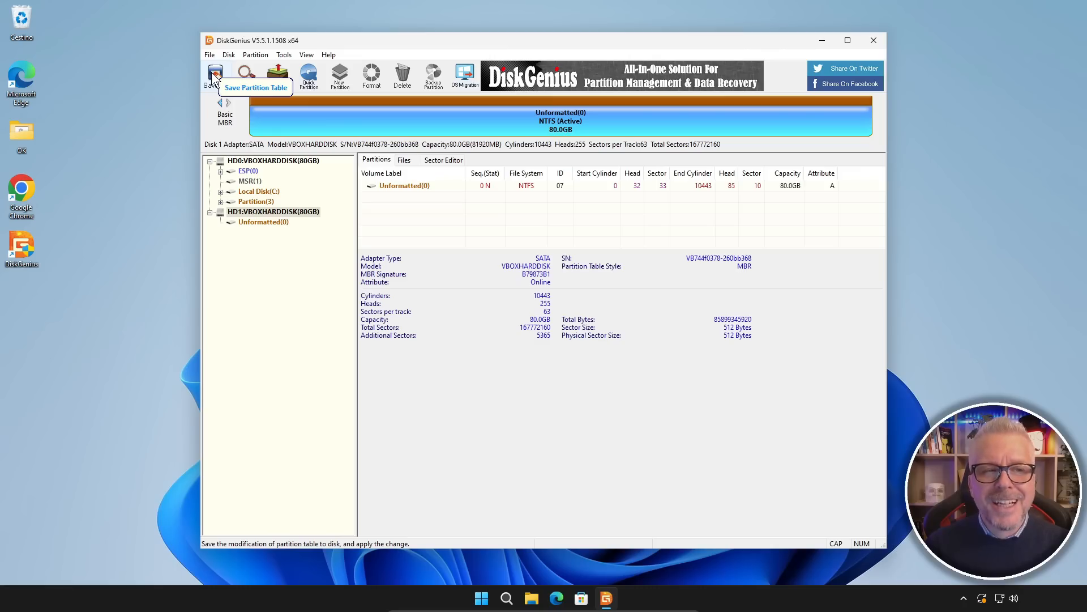
Save the partition table changes to disk HD1 and format the new partition immediately.
click(215, 76)
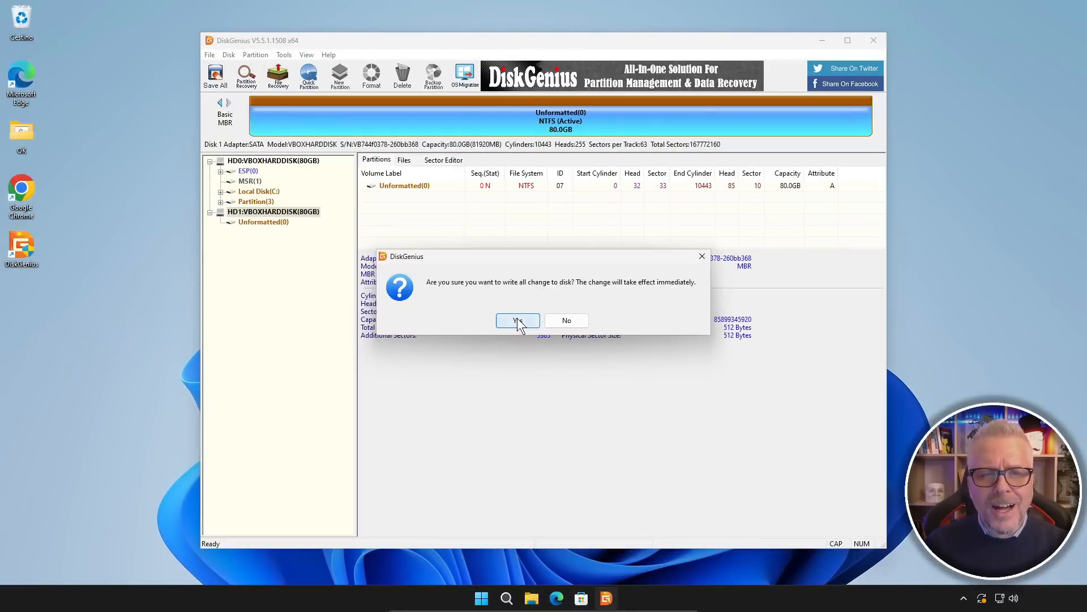
click(518, 321)
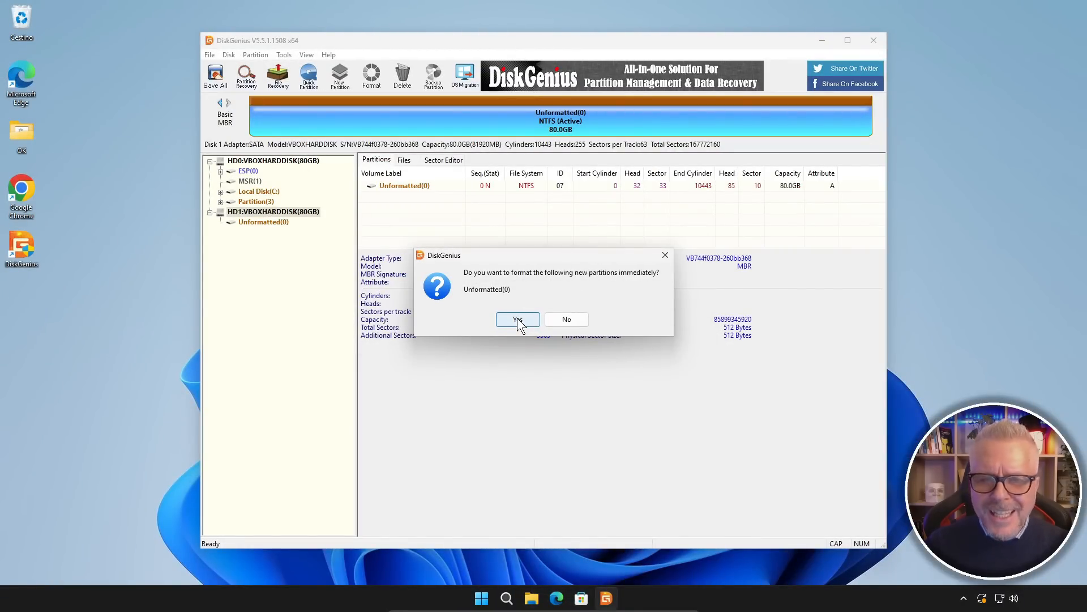
click(517, 318)
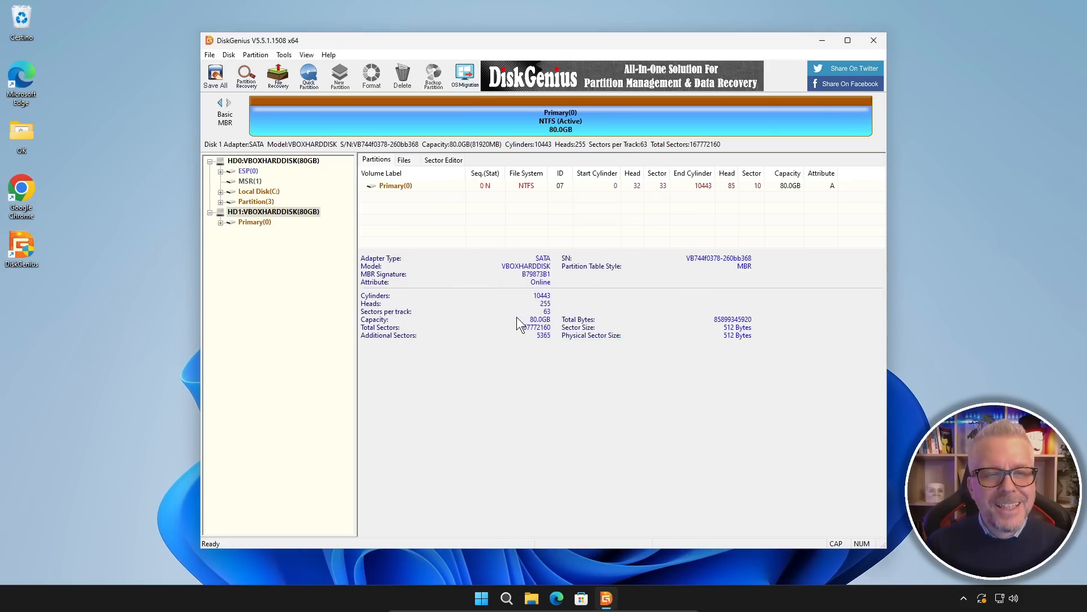
Split Local Disk(E:) on HD1 into a 20.08 GB partition and a new 59.92 GB NTFS partition behind it.
click(255, 221)
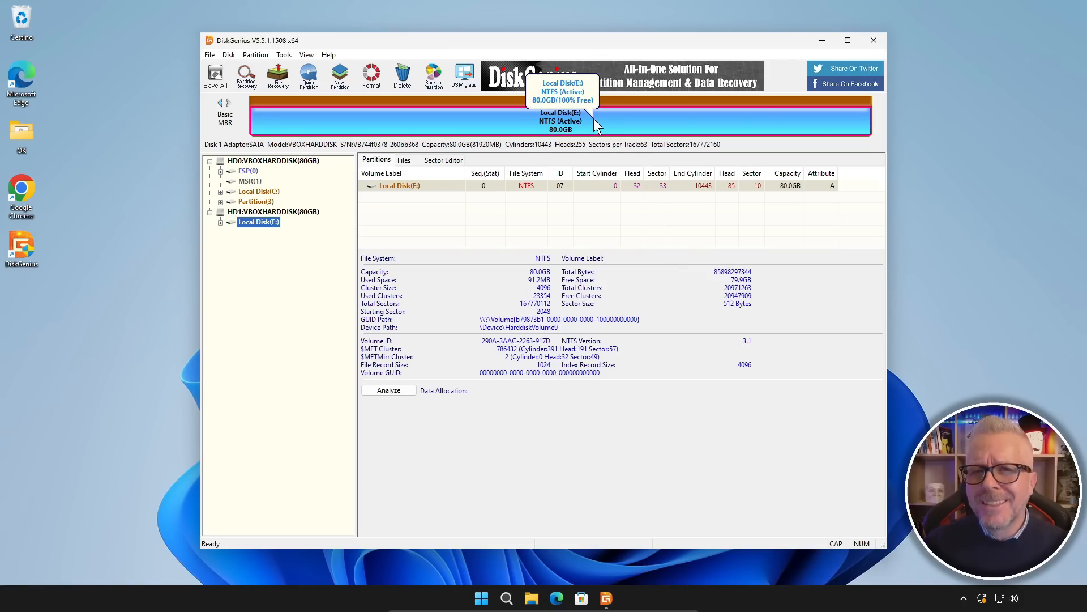
right_click(637, 121)
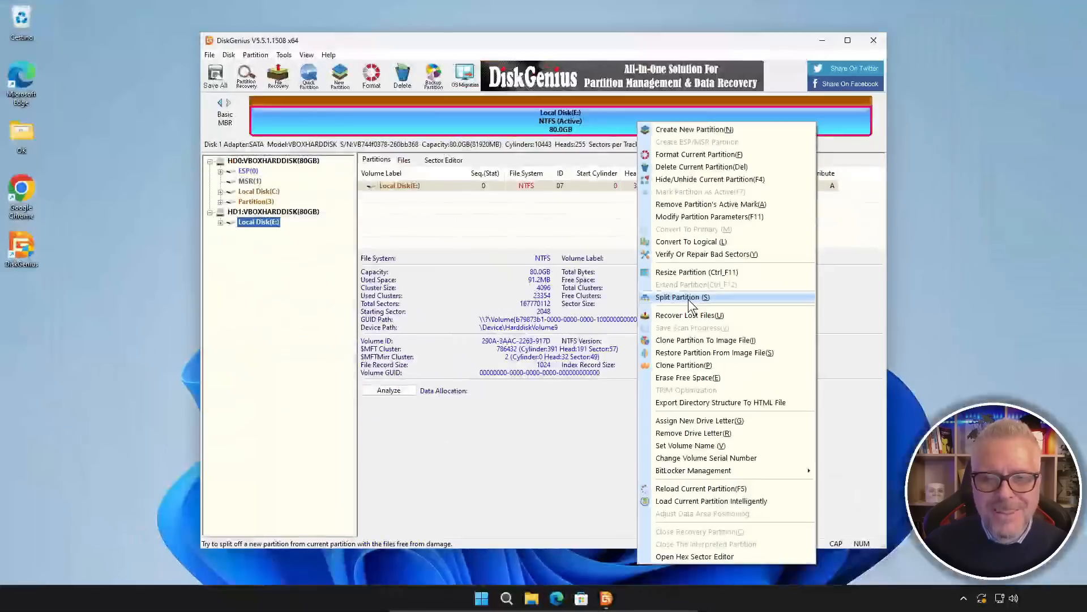
click(688, 299)
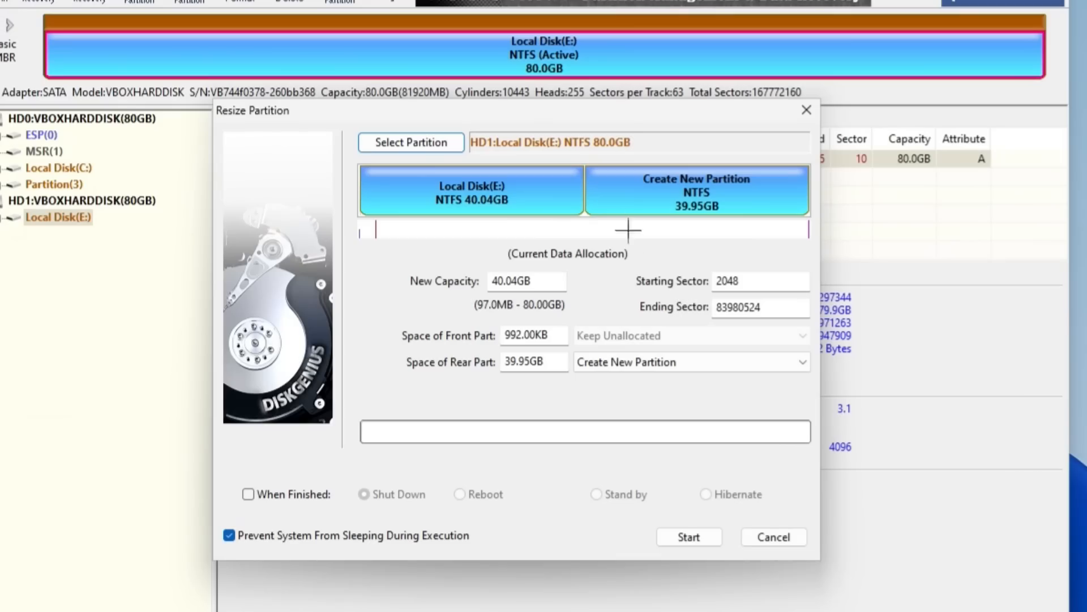
drag(584, 189, 515, 209)
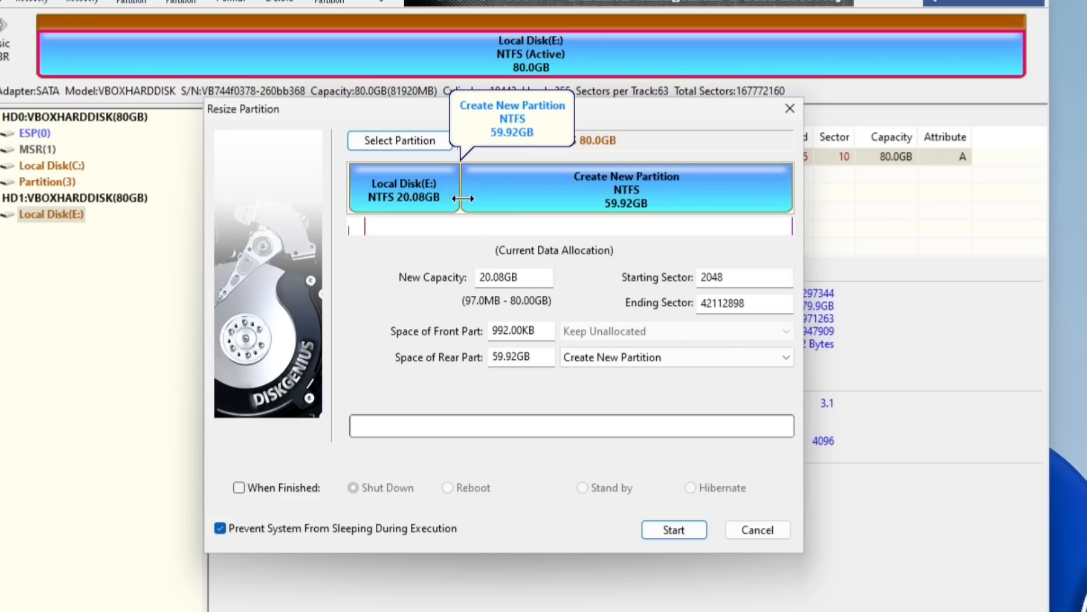
click(684, 532)
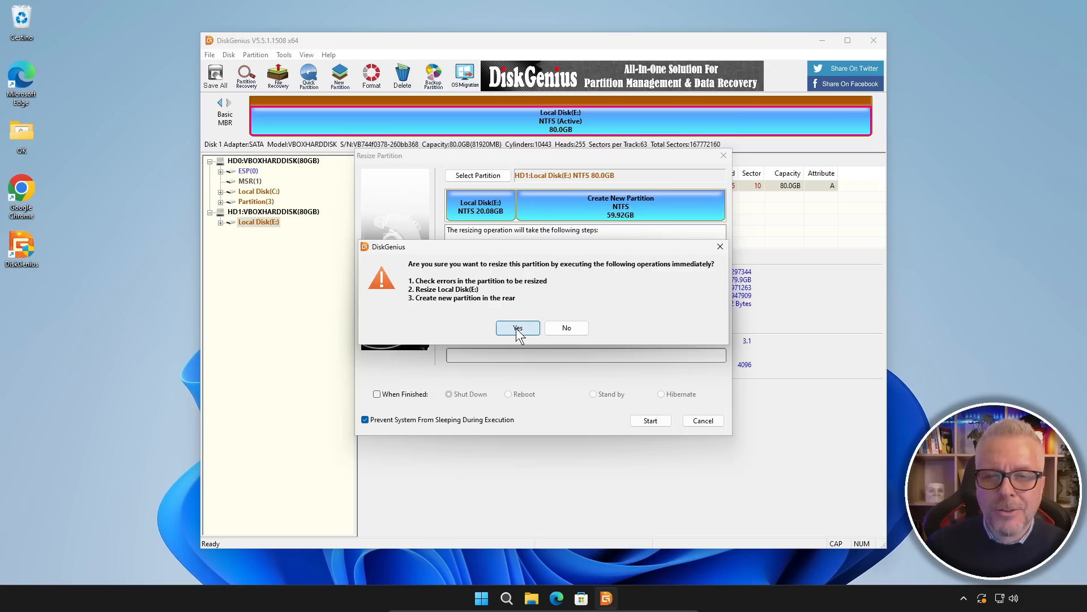
click(461, 382)
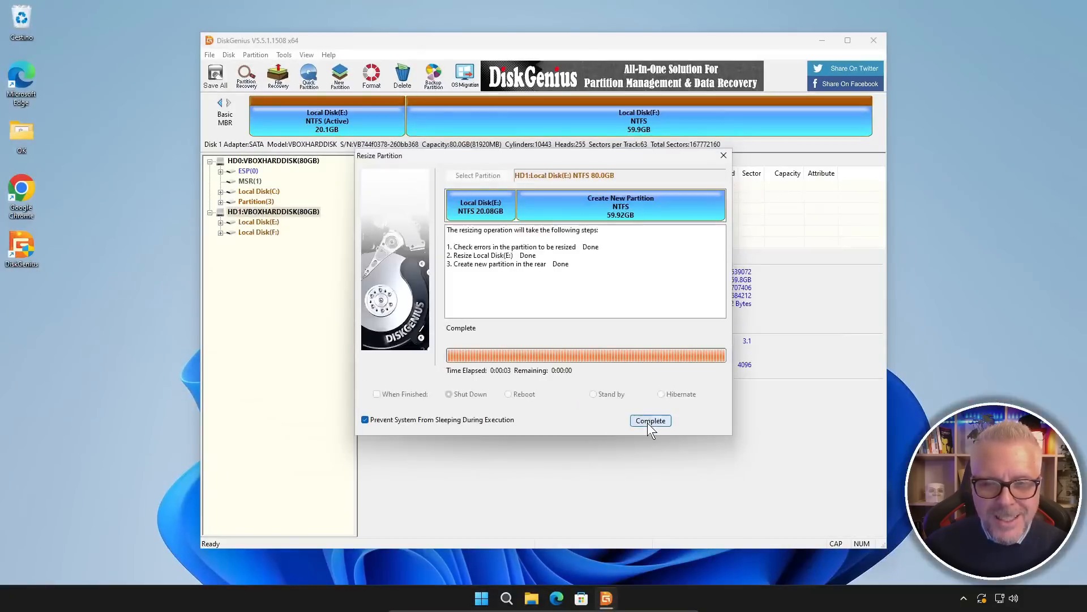
click(648, 421)
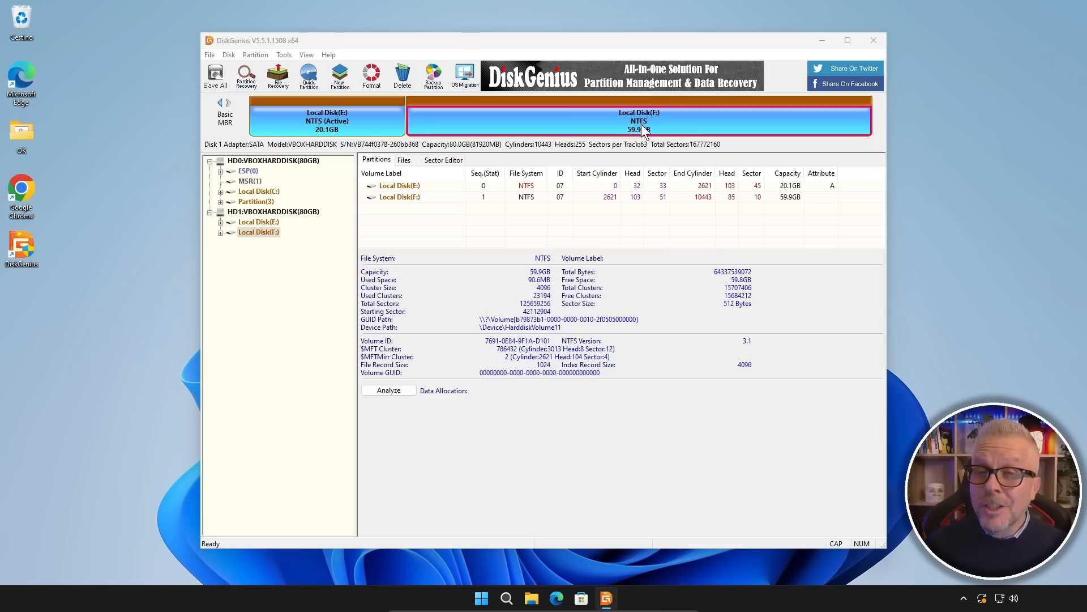
Delete the Local Disk(E:) partition from HD1 and write the change to disk.
mouse_move(643, 132)
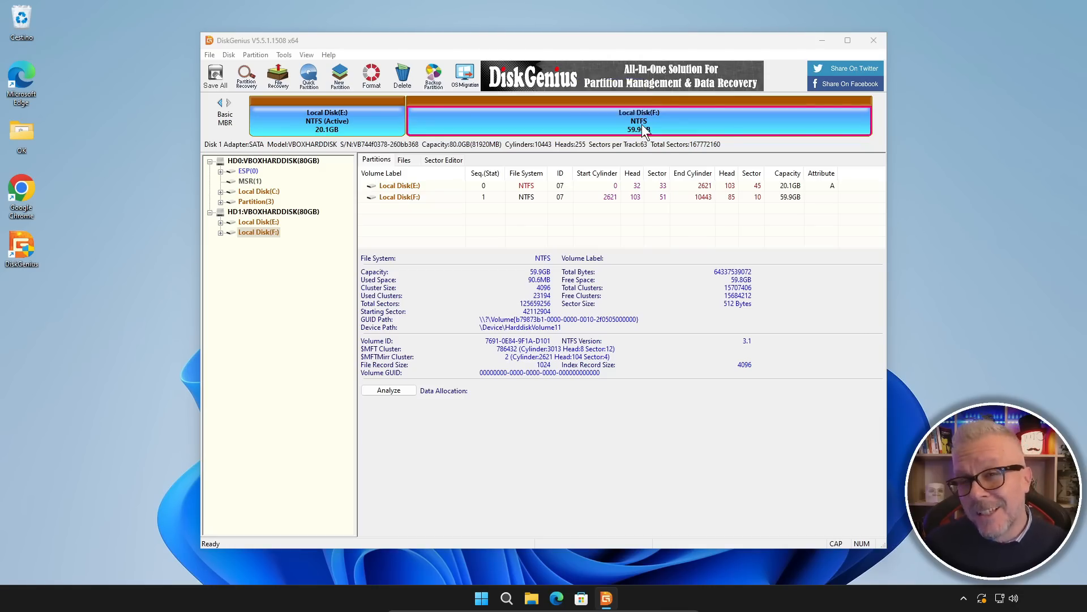
right_click(646, 128)
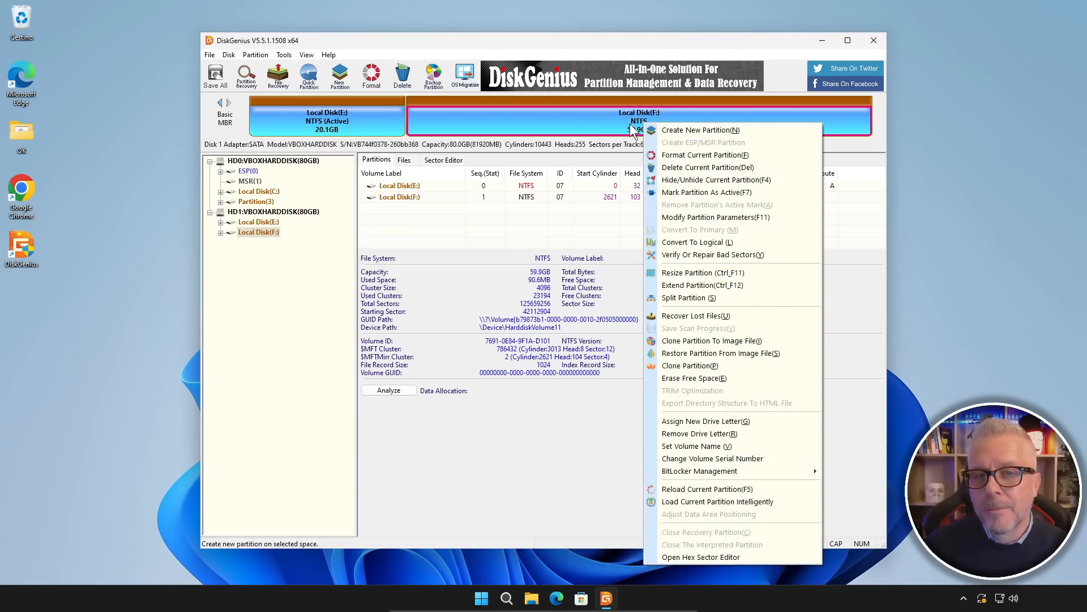
right_click(340, 119)
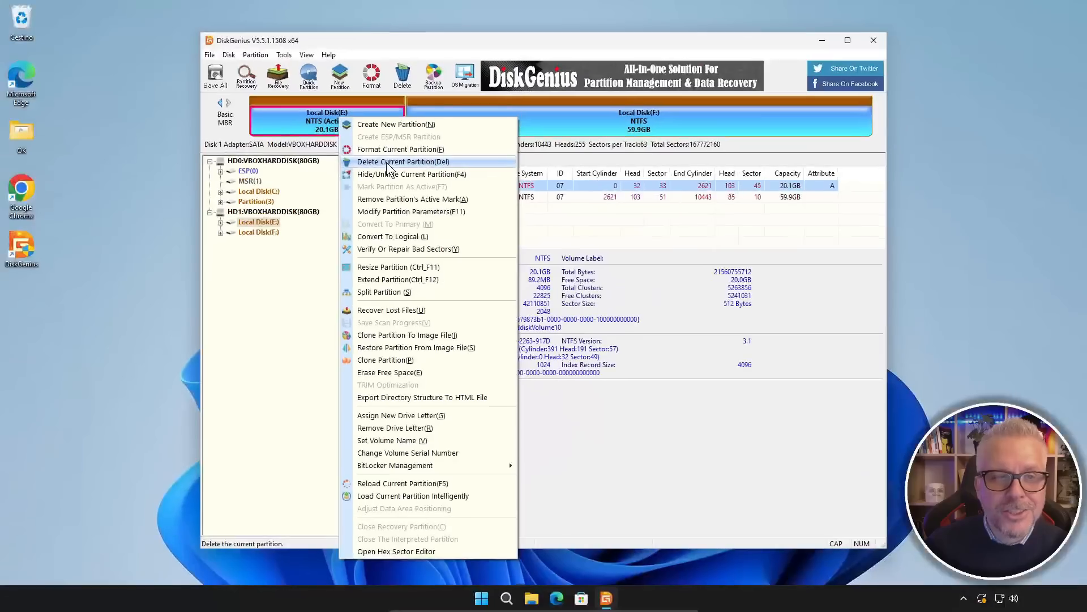
click(386, 162)
click(523, 317)
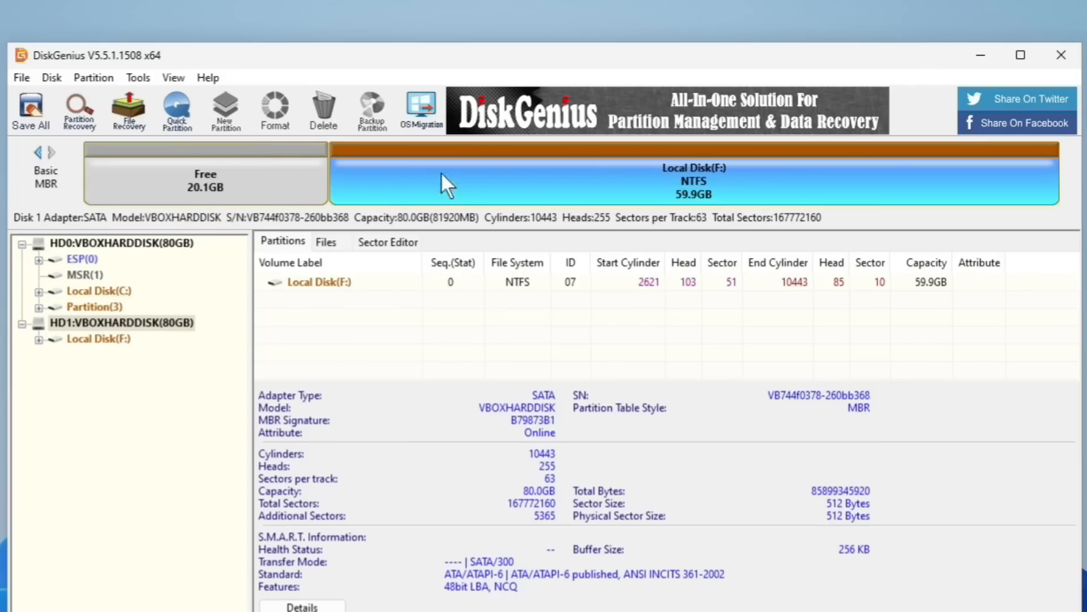
click(423, 194)
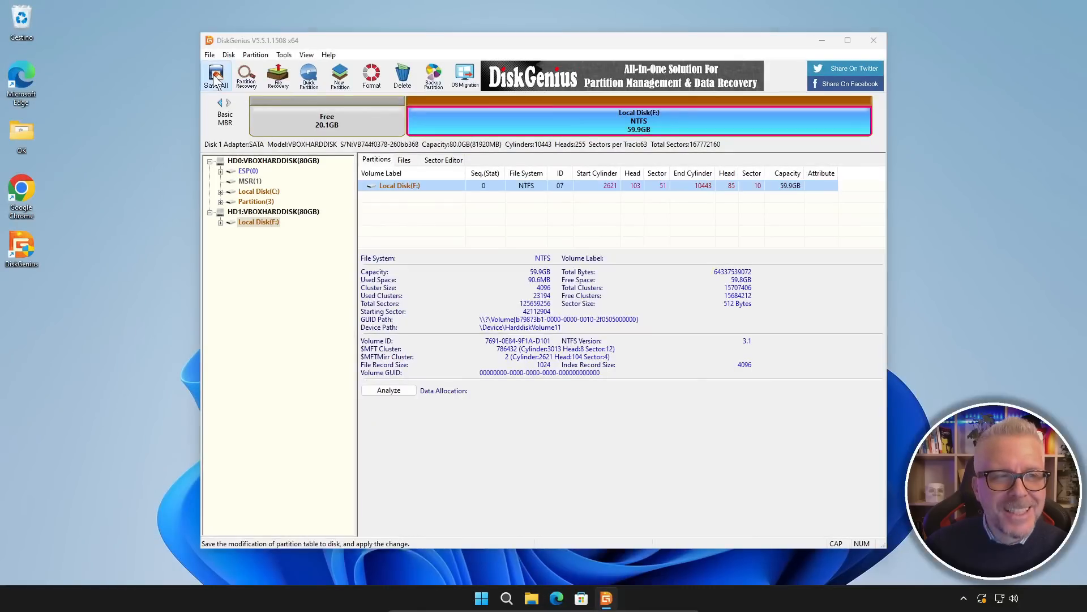
click(218, 86)
click(517, 320)
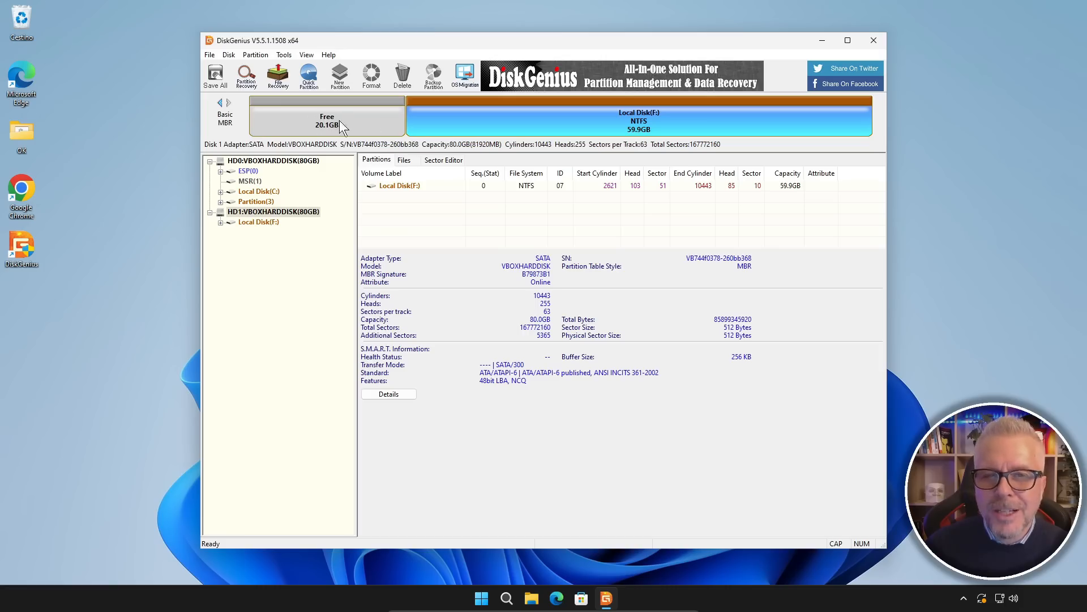
Resize Local Disk(F:) to 80.00 GB by extending it over the unallocated space in front of it.
right_click(627, 121)
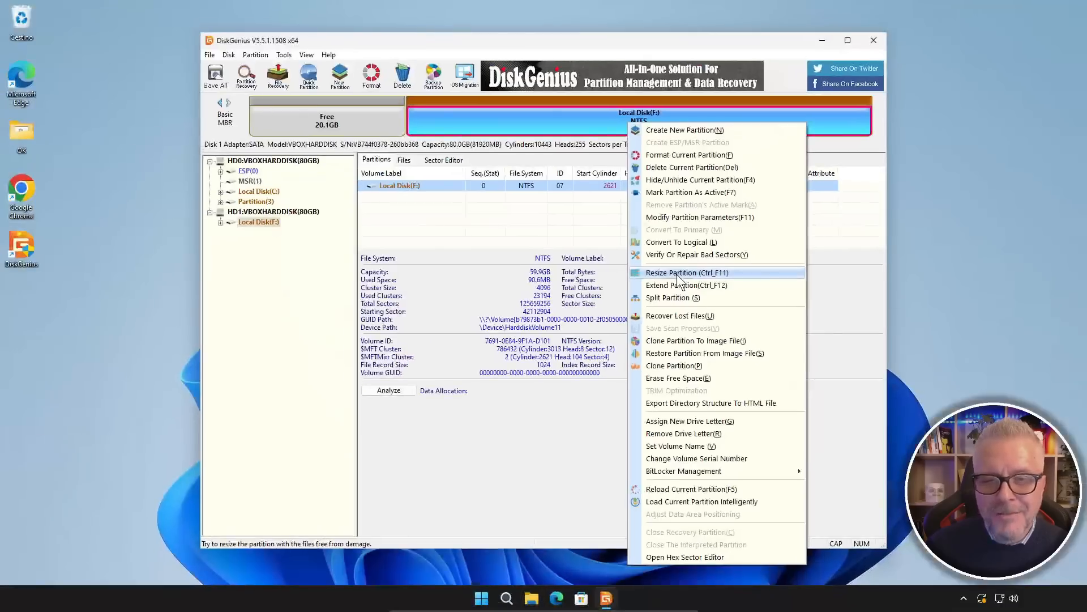
click(674, 274)
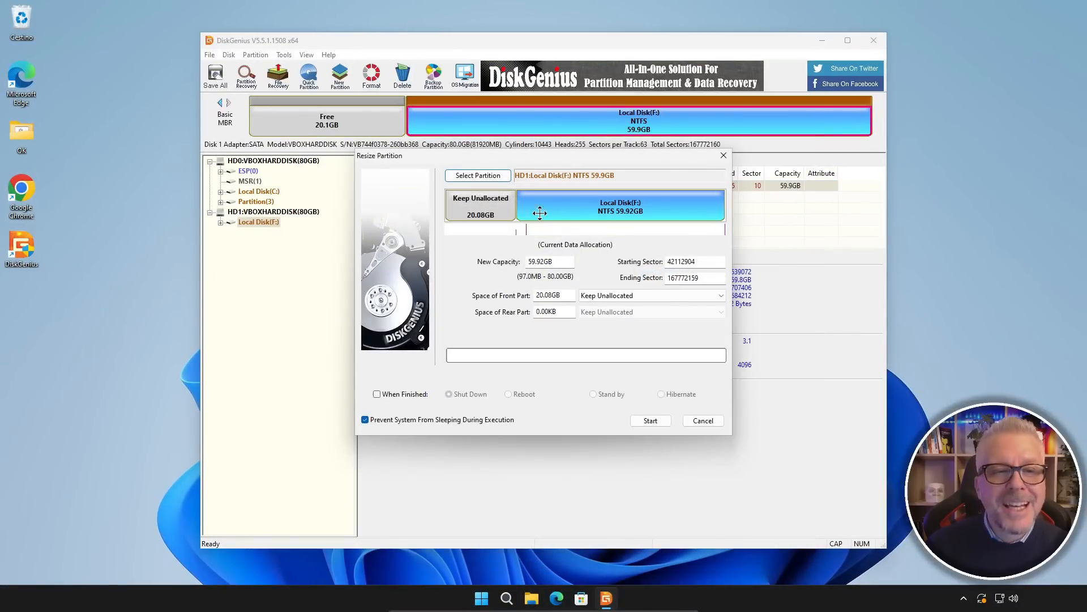
click(515, 205)
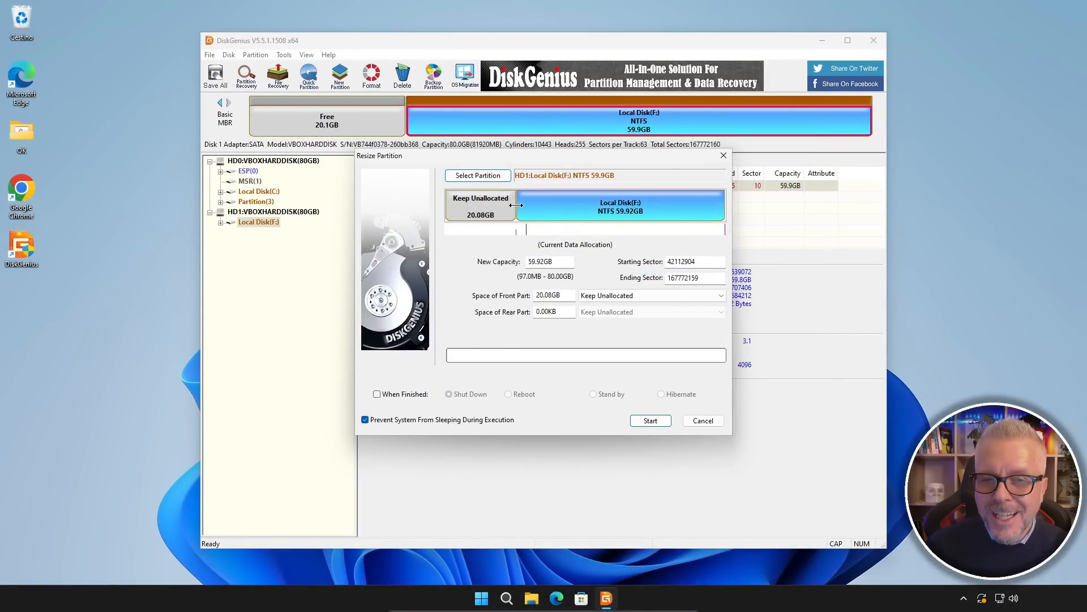
drag(515, 205, 435, 202)
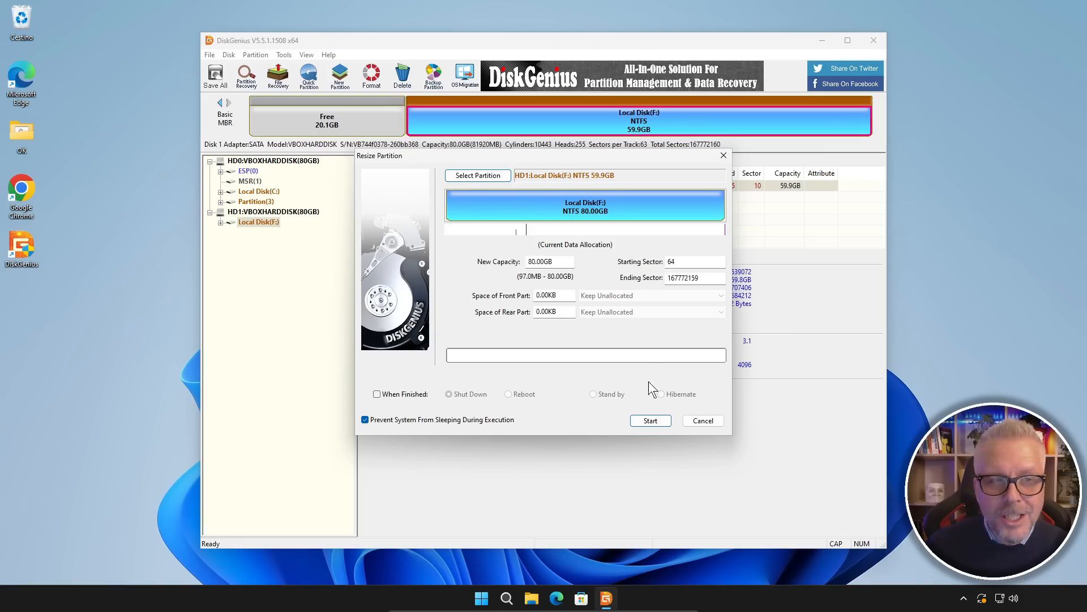
click(651, 421)
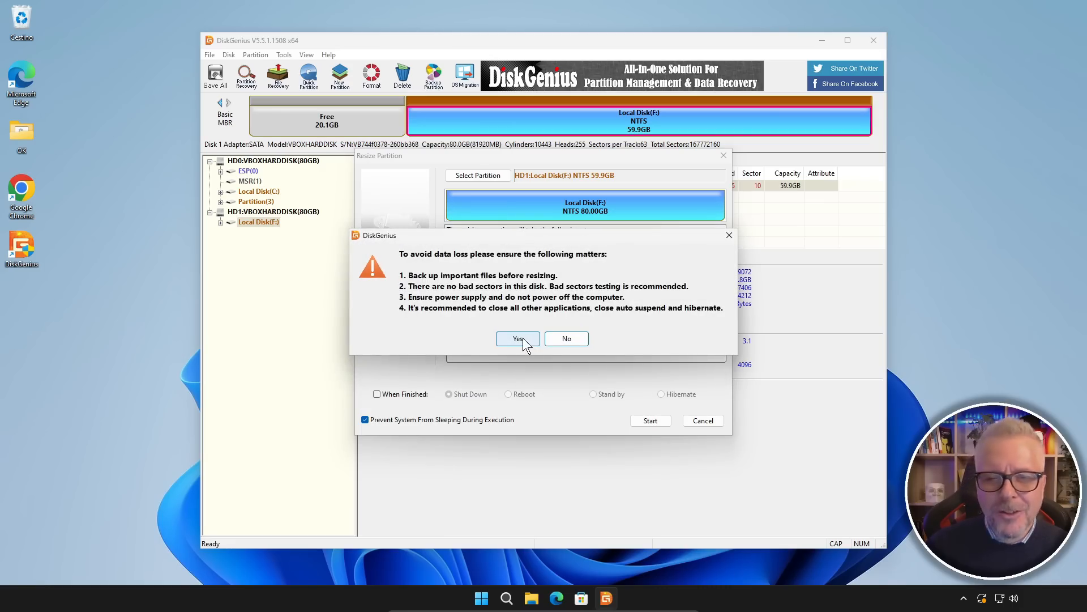
click(520, 339)
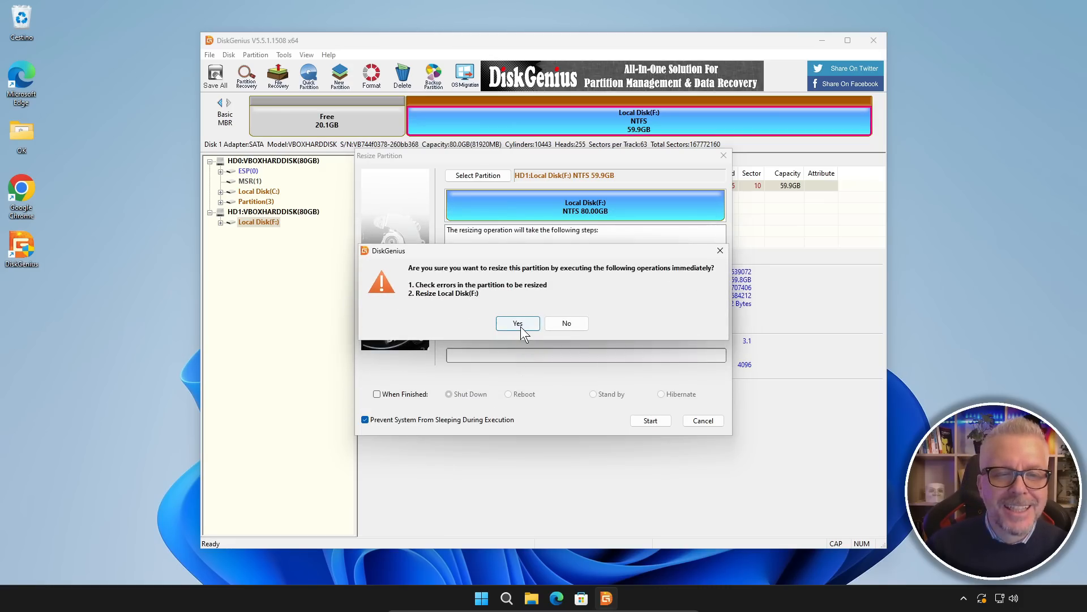
click(519, 323)
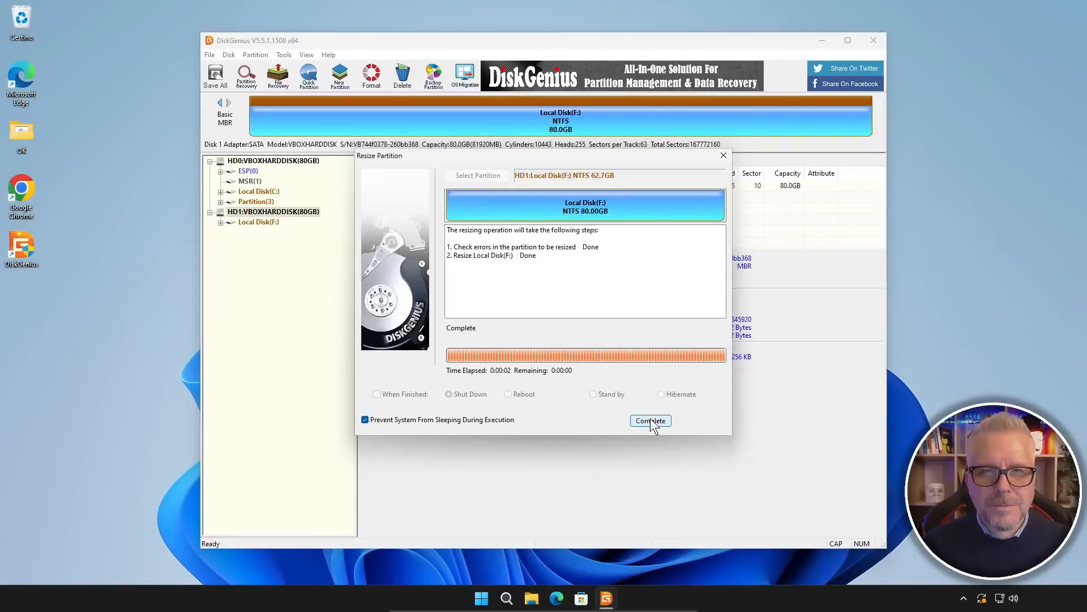
click(649, 420)
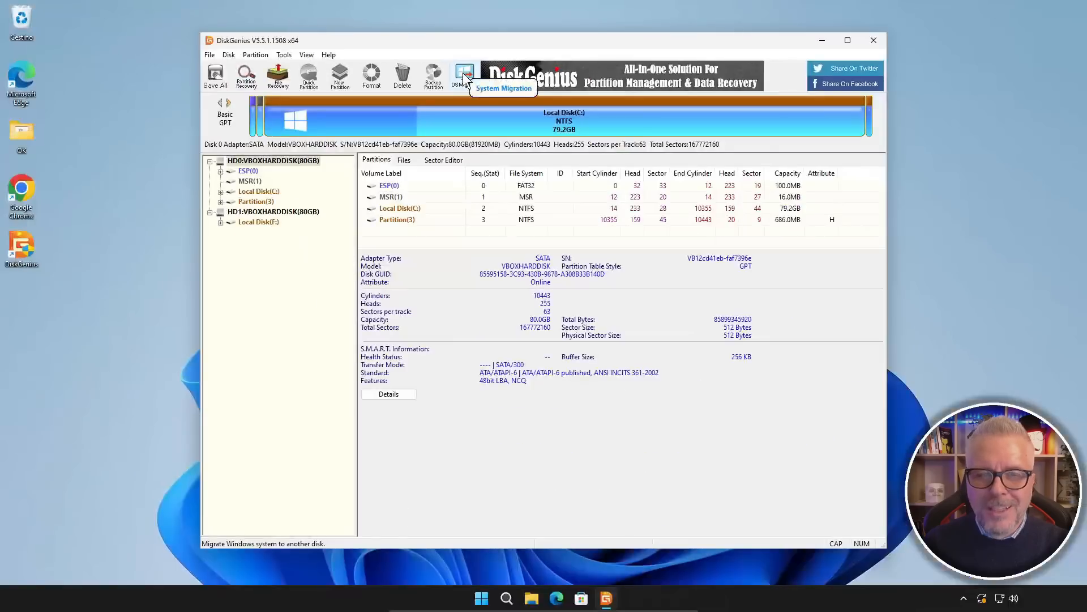
Migrate the Windows system from HD0 to HD1 with a 79.2 GB system partition and 100 MB ESP, using Hot Migration.
click(463, 73)
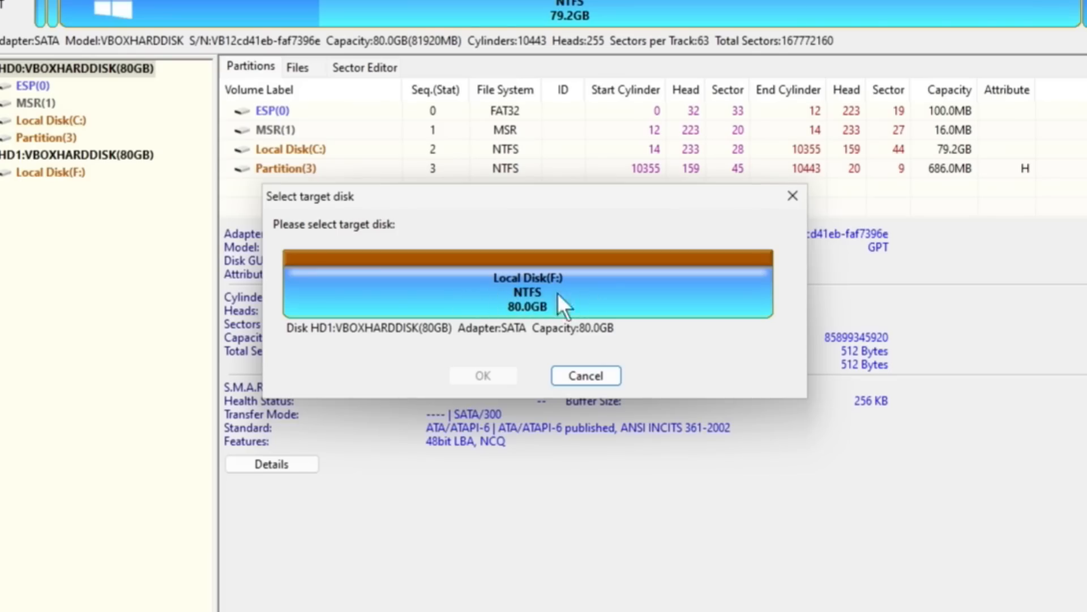
click(577, 287)
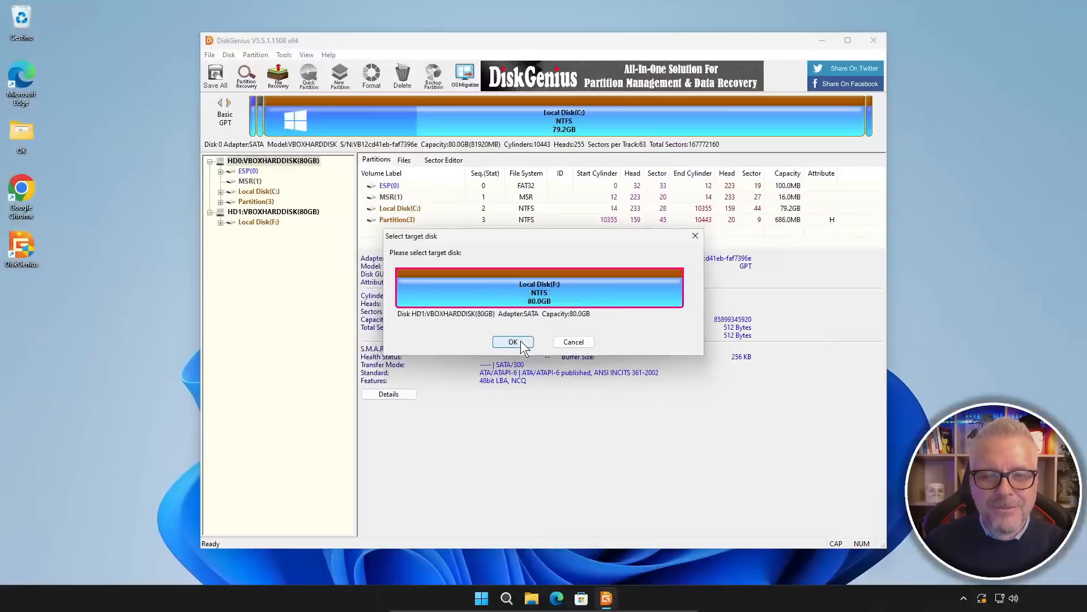
click(531, 338)
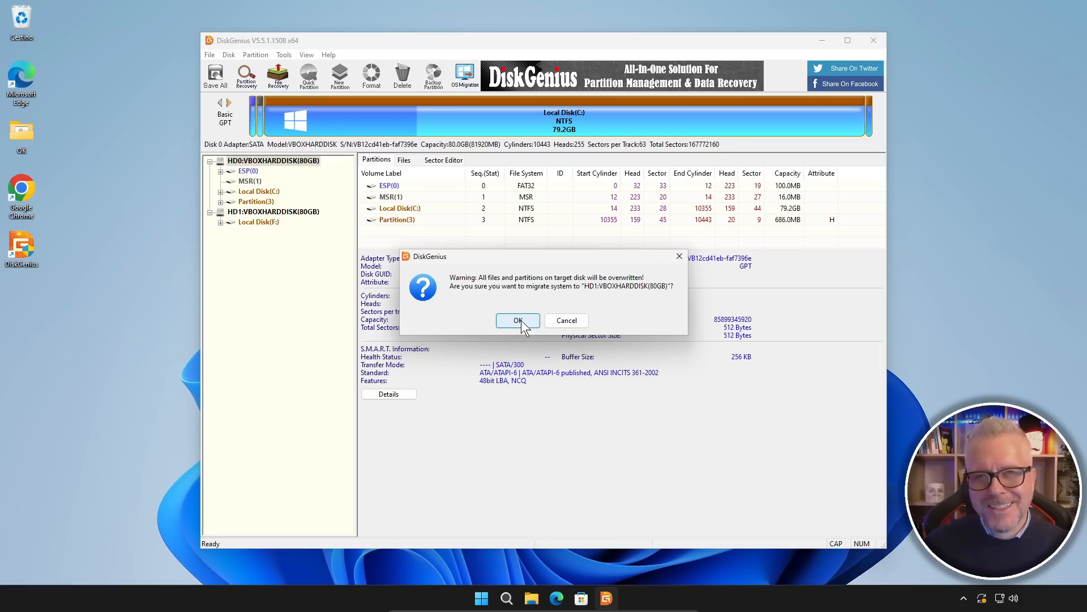
click(517, 320)
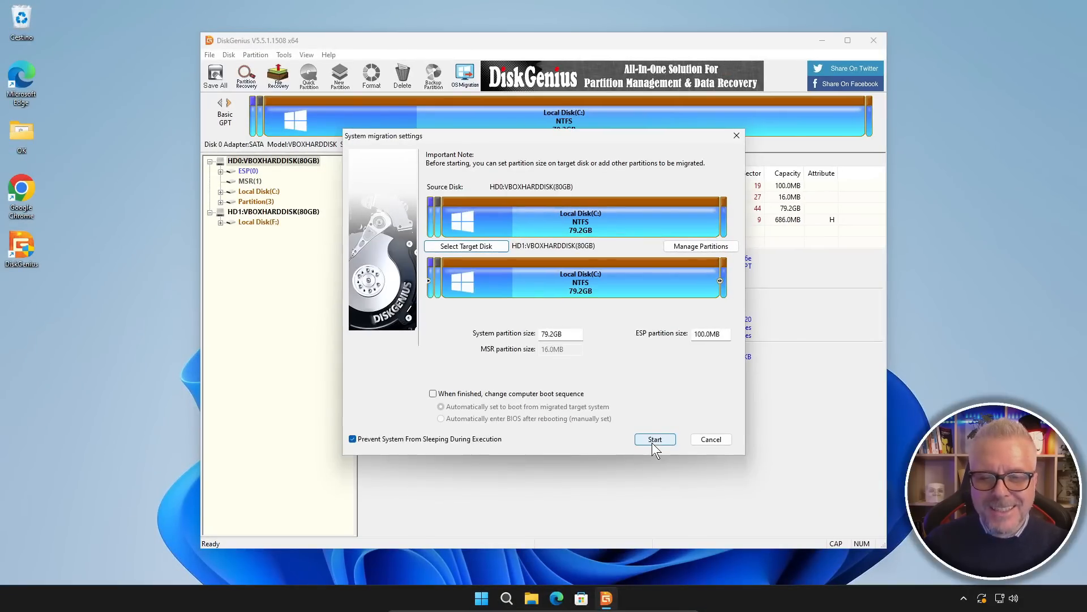
click(654, 440)
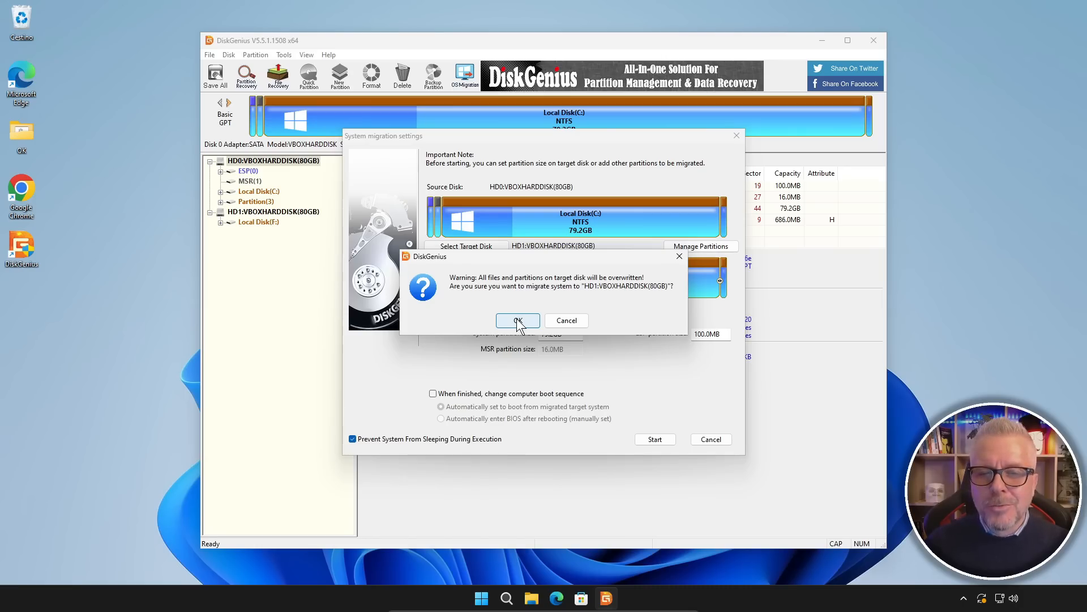
click(518, 321)
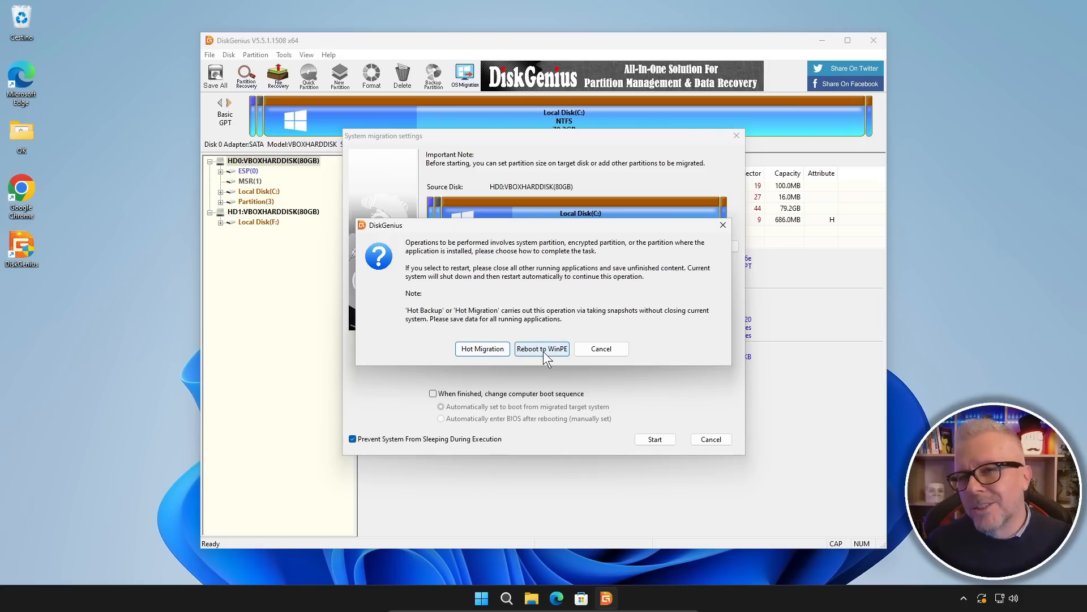
click(482, 348)
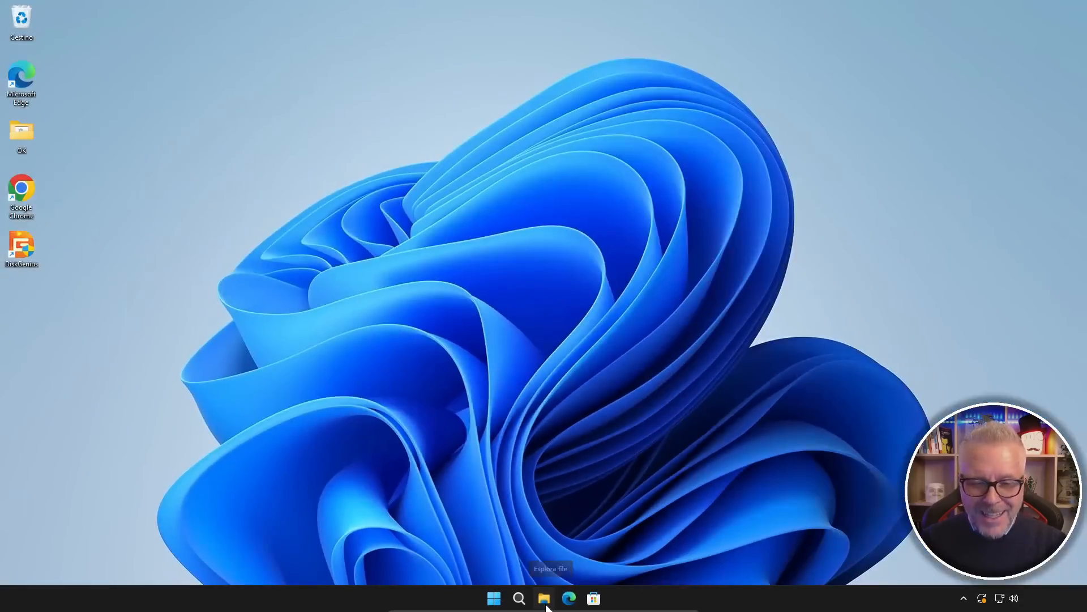
Switch to File Explorer and compare the folders on drives C: and E: to check the migrated system.
click(544, 599)
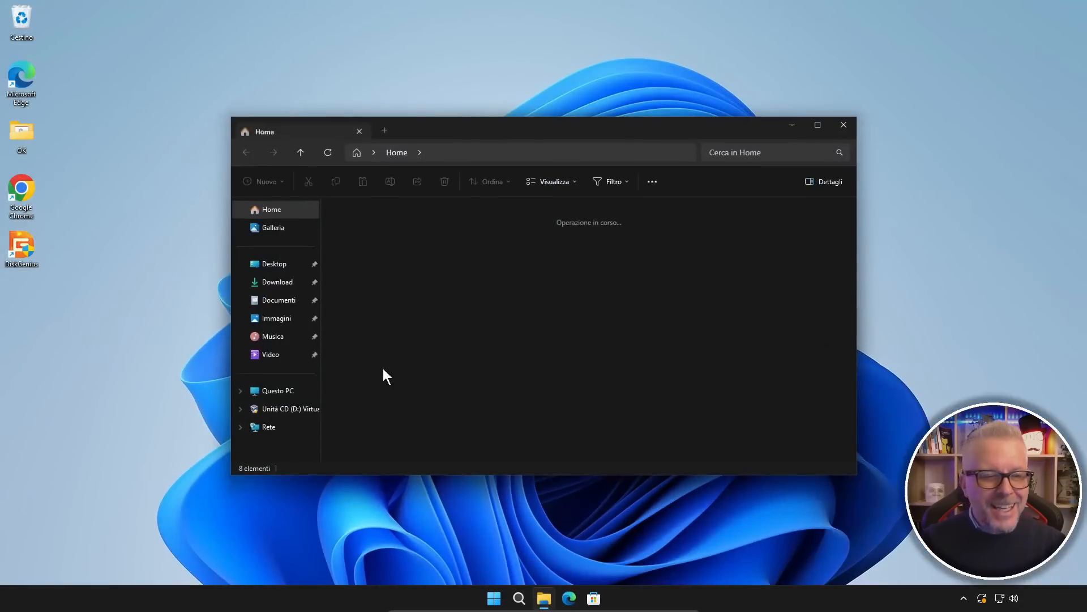
click(278, 392)
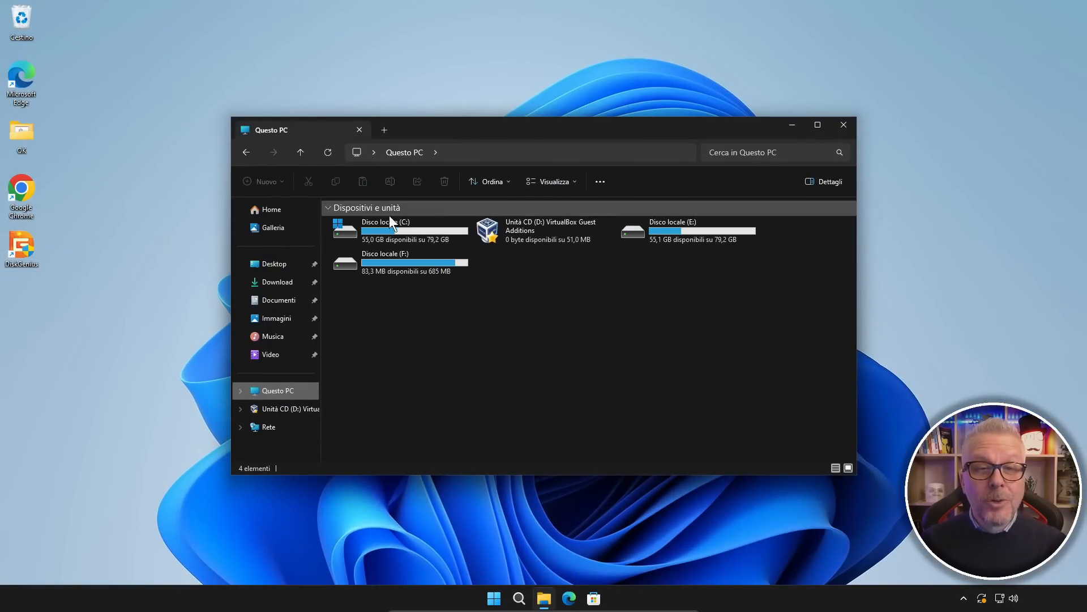
double_click(382, 228)
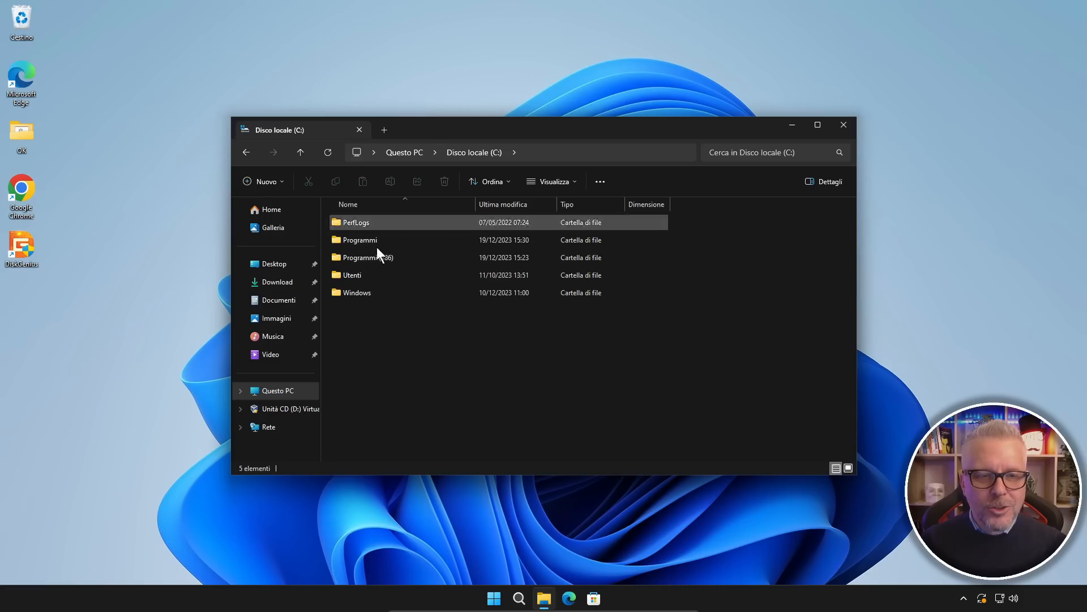
click(405, 154)
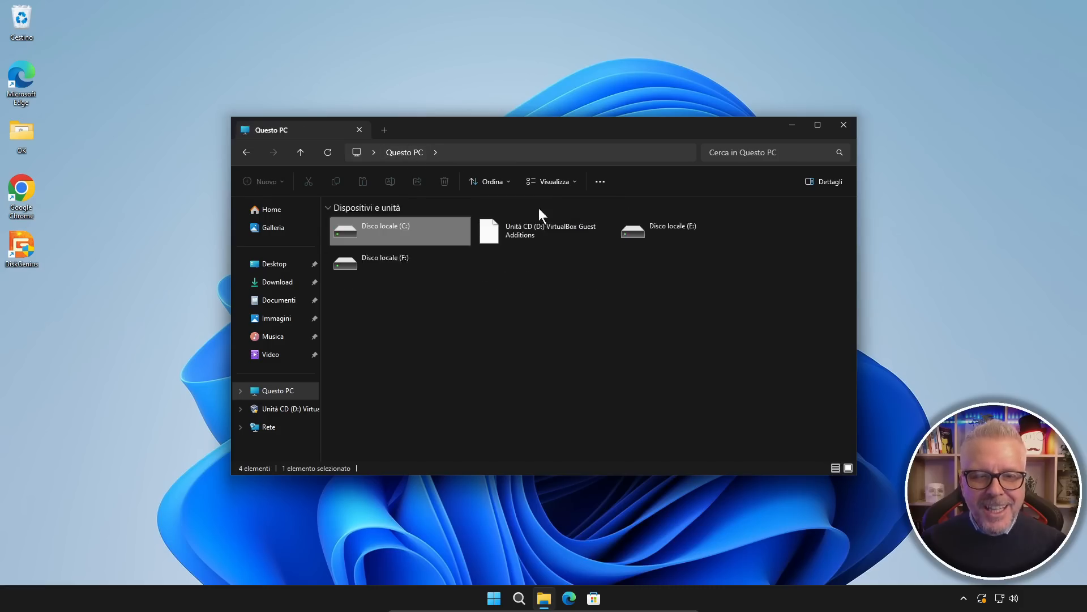
double_click(678, 226)
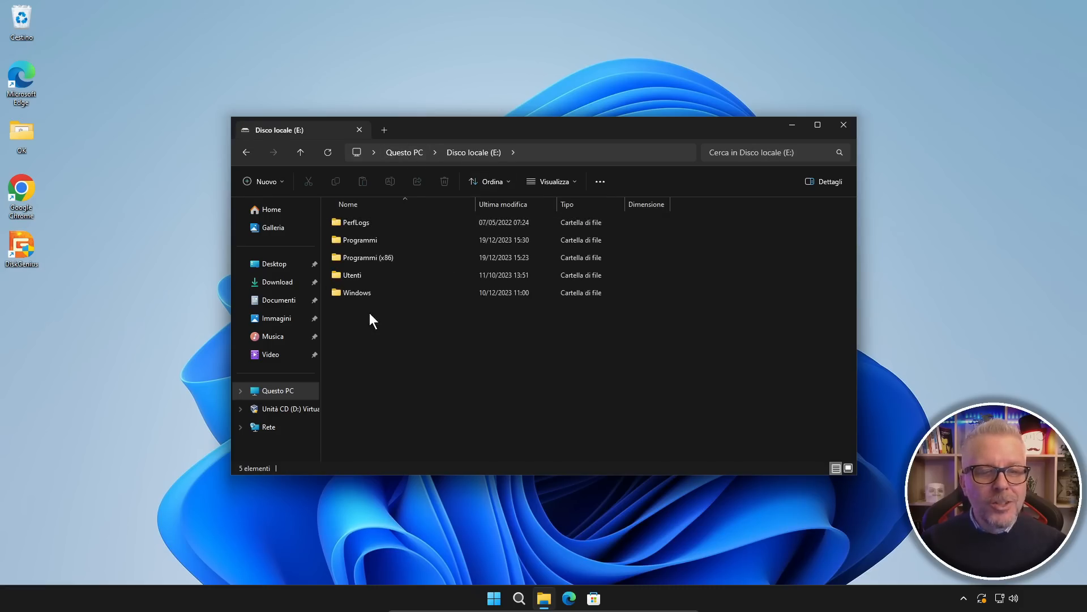
click(405, 152)
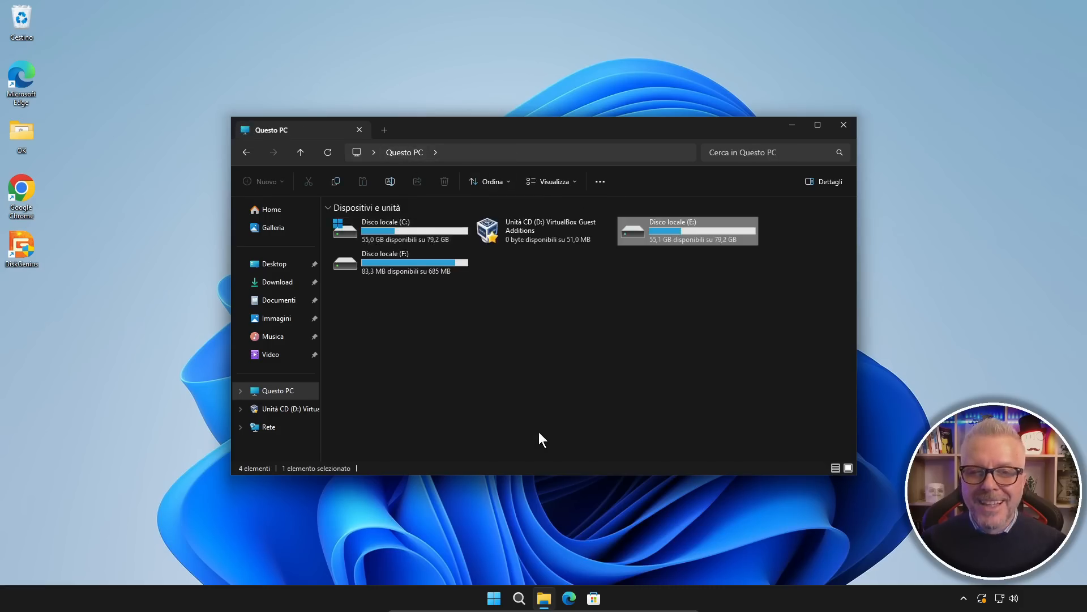